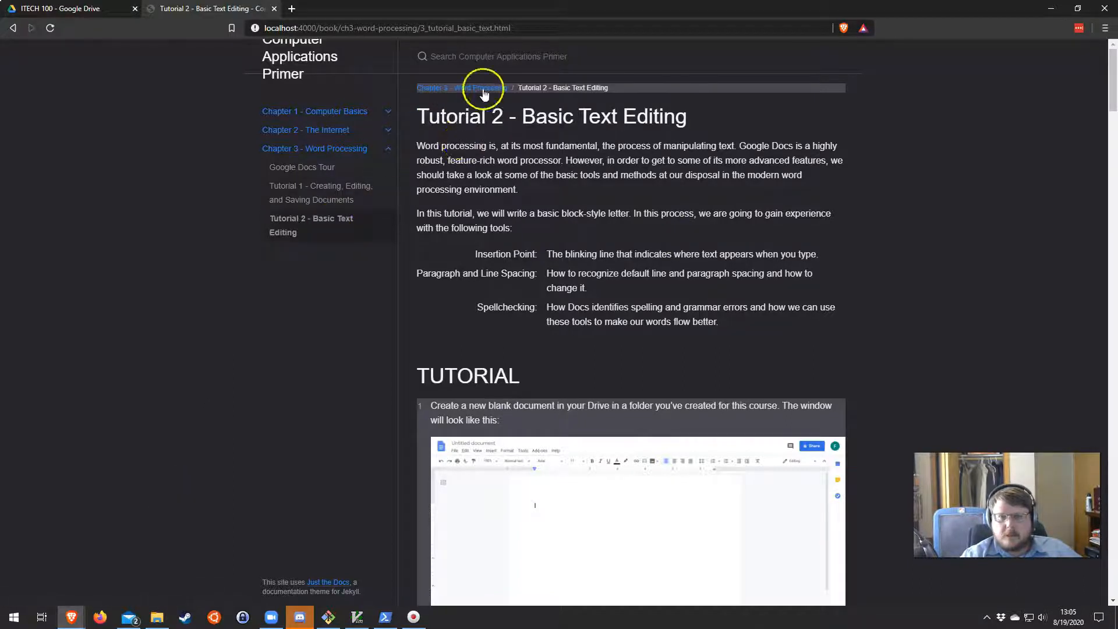
- Examine the Basic Text Editing tutorial's opening instructions and its list of tools: insertion point, paragraph and line spacing, and spellchecking
scroll(527, 251, down, 15)
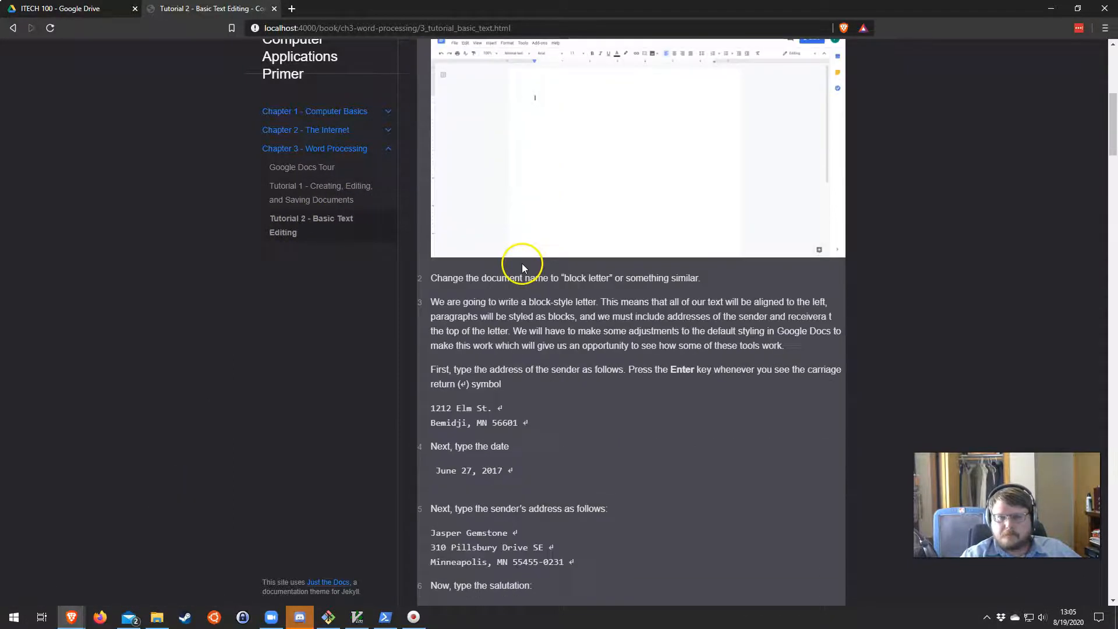
scroll(527, 301, up, 15)
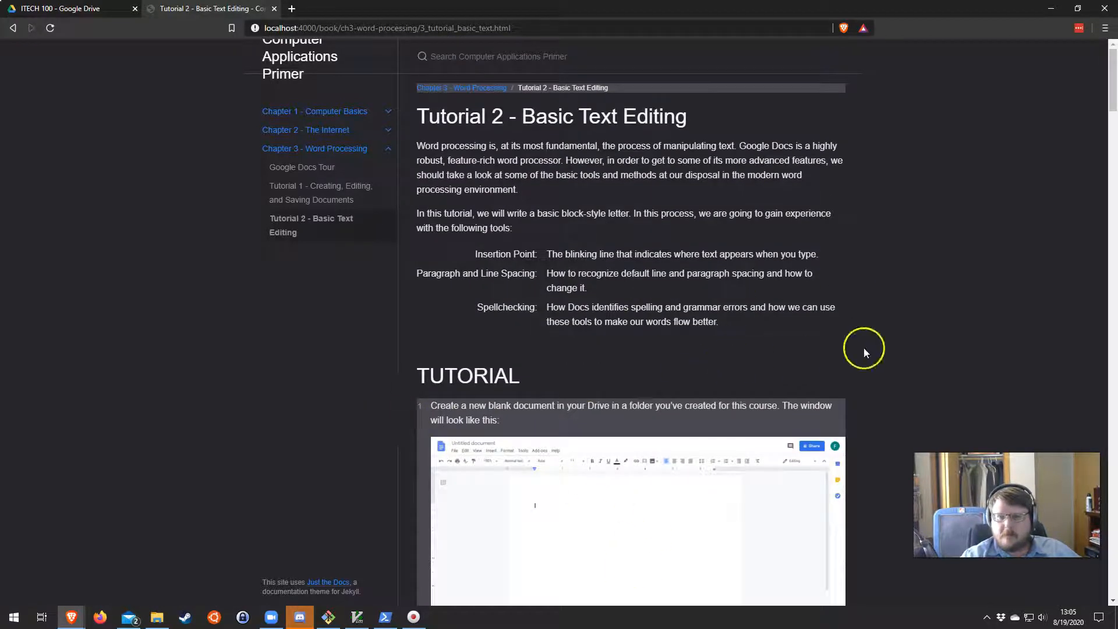
mouse_move(1106, 90)
mouse_down()
mouse_move(1106, 582)
mouse_move(1106, 82)
mouse_up()
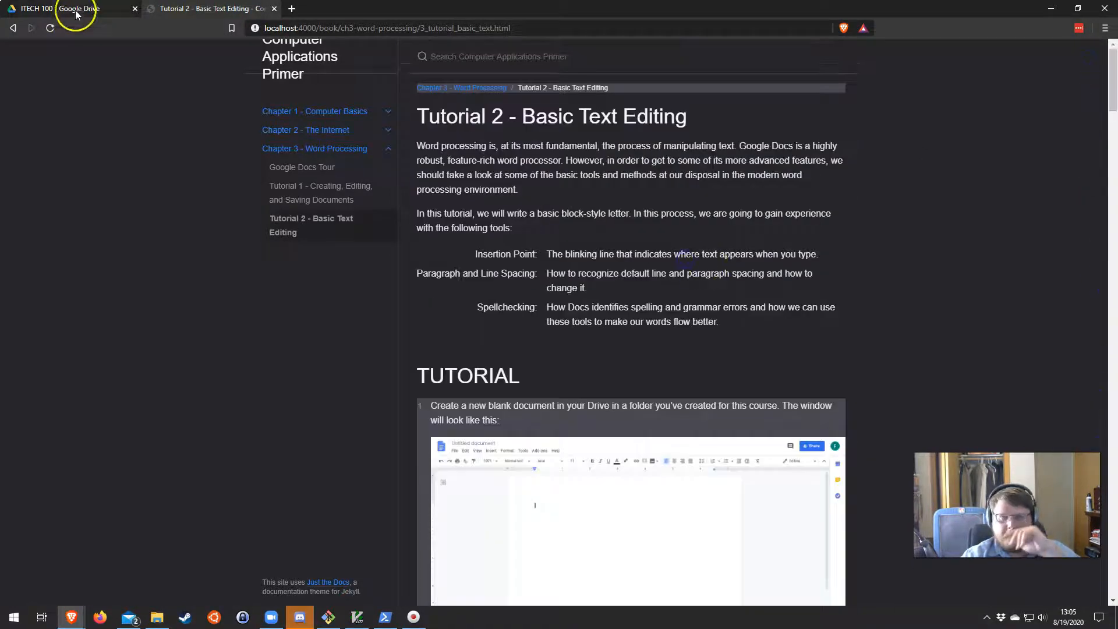
drag(476, 255, 539, 260)
click(538, 260)
drag(418, 273, 536, 276)
click(544, 276)
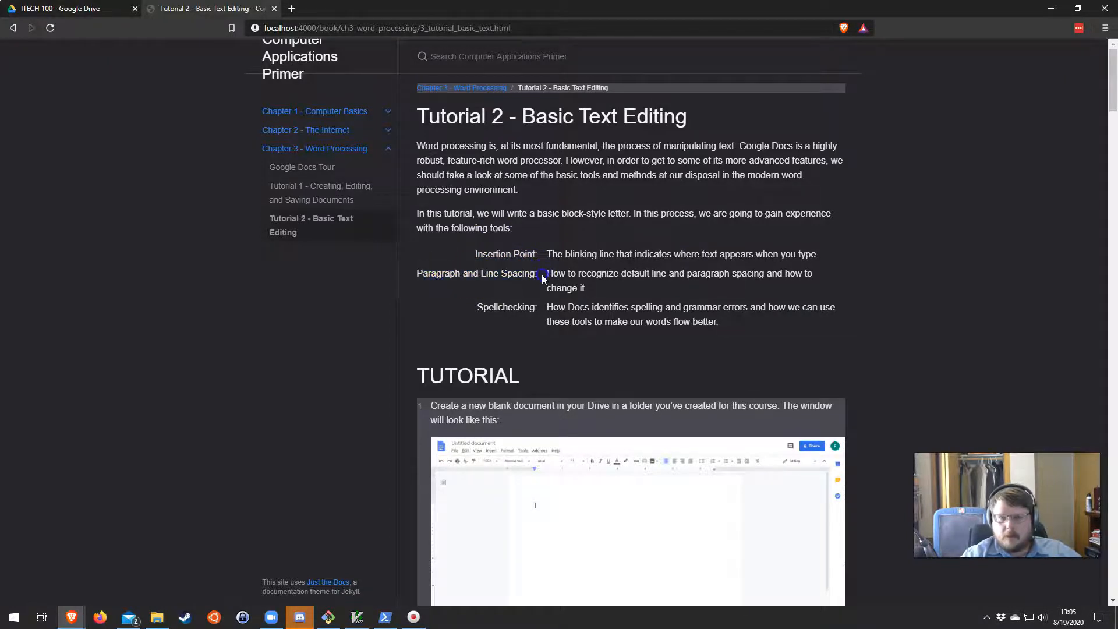
double_click(496, 304)
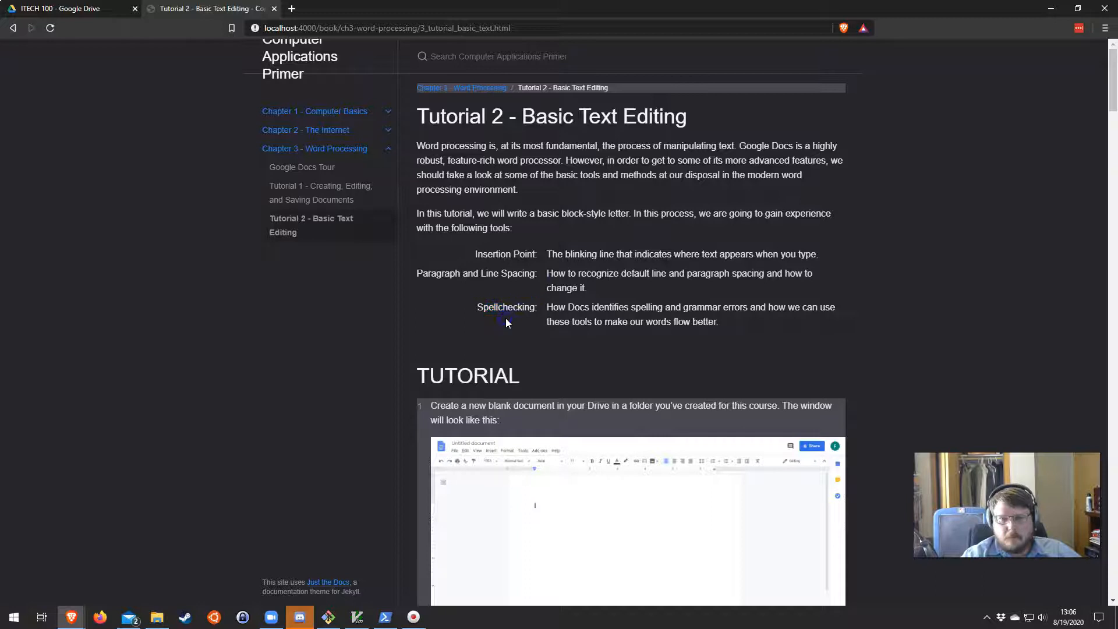
- Switch to Google Drive and create a new blank Google Docs document in the ITECH 100 folder
click(87, 8)
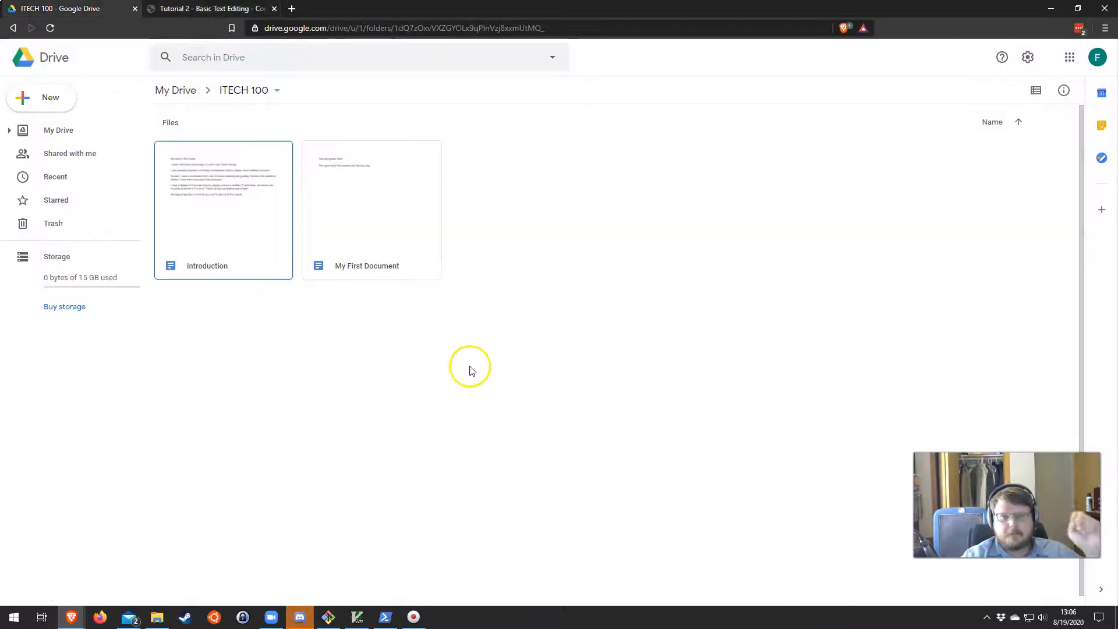
click(52, 99)
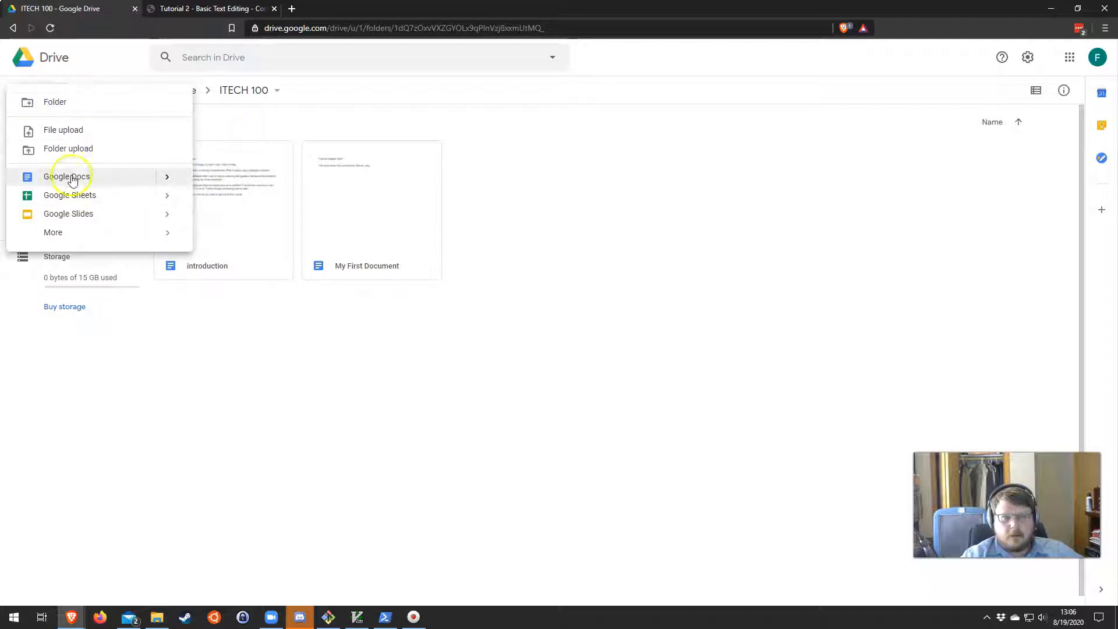
click(68, 177)
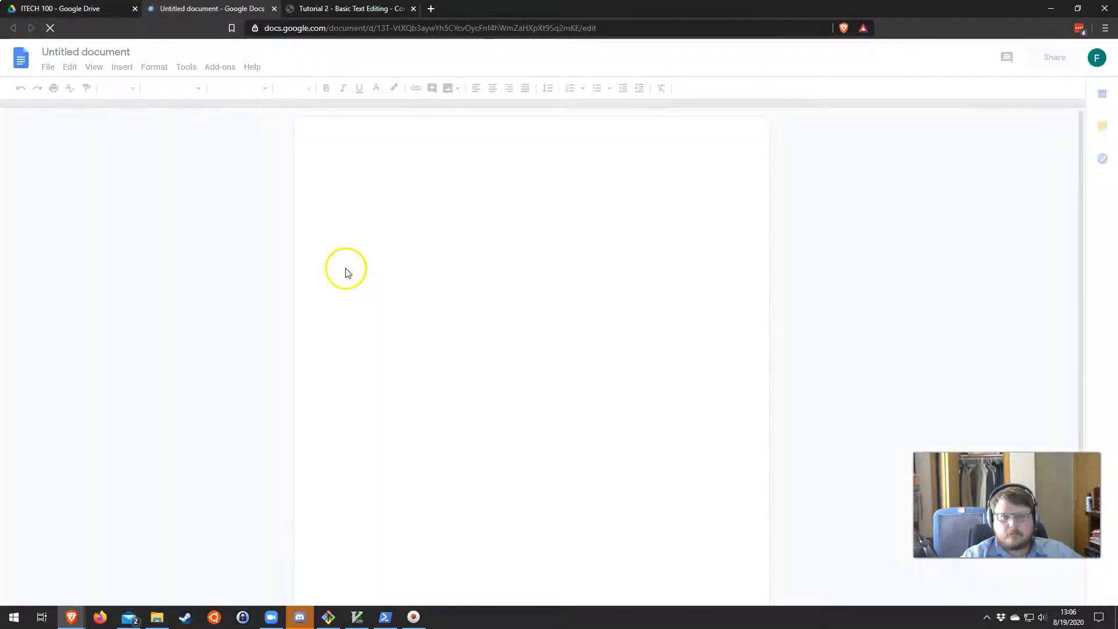
- Rename the untitled document as "block letter" and return to the document body
click(111, 51)
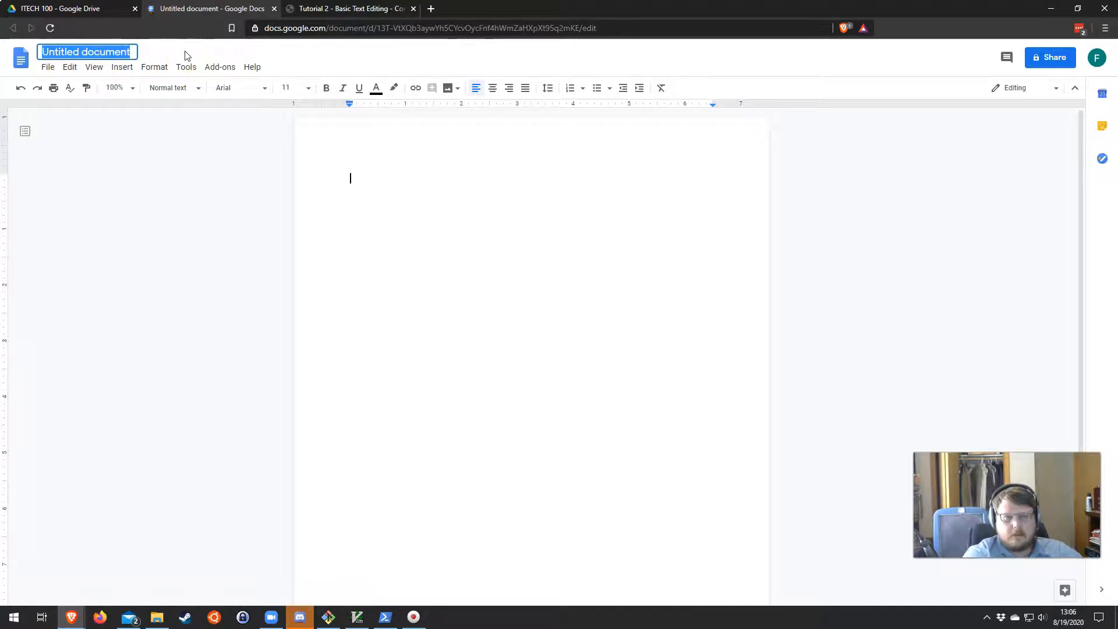
text(block letter)
key(Return)
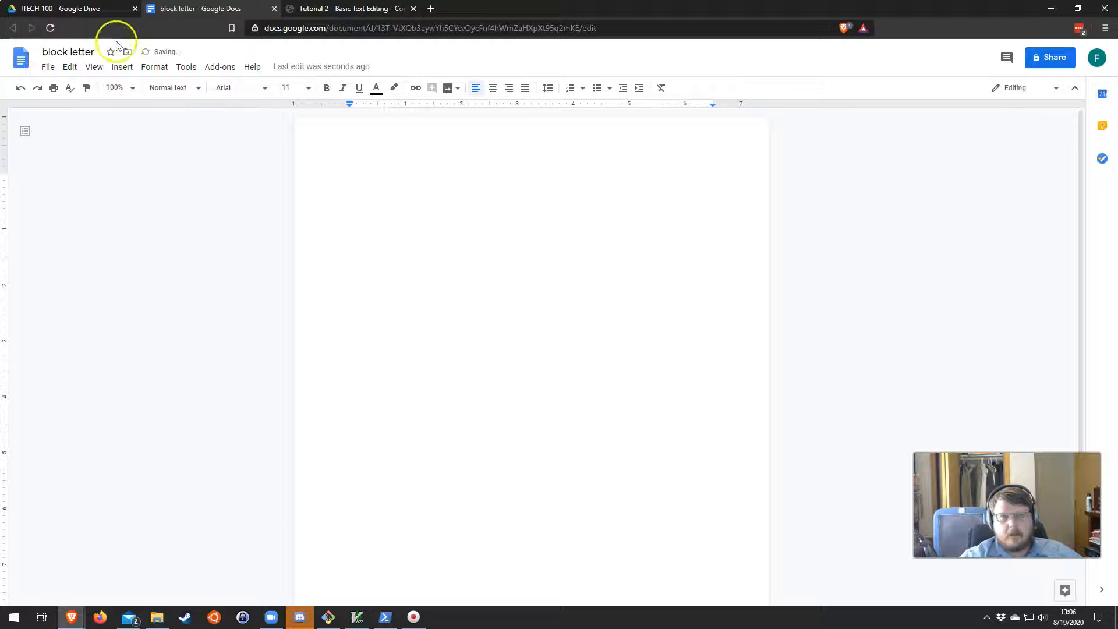
click(421, 255)
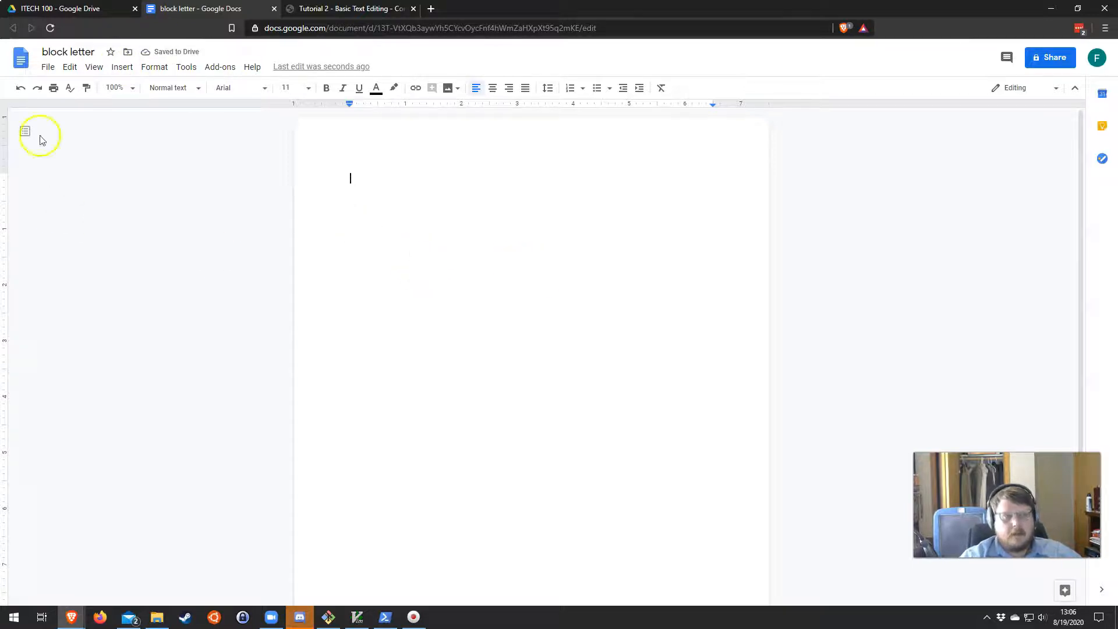
- Move the tutorial page out of this browser window and place the insertion point in the blank letter
drag(335, 10, 0, 361)
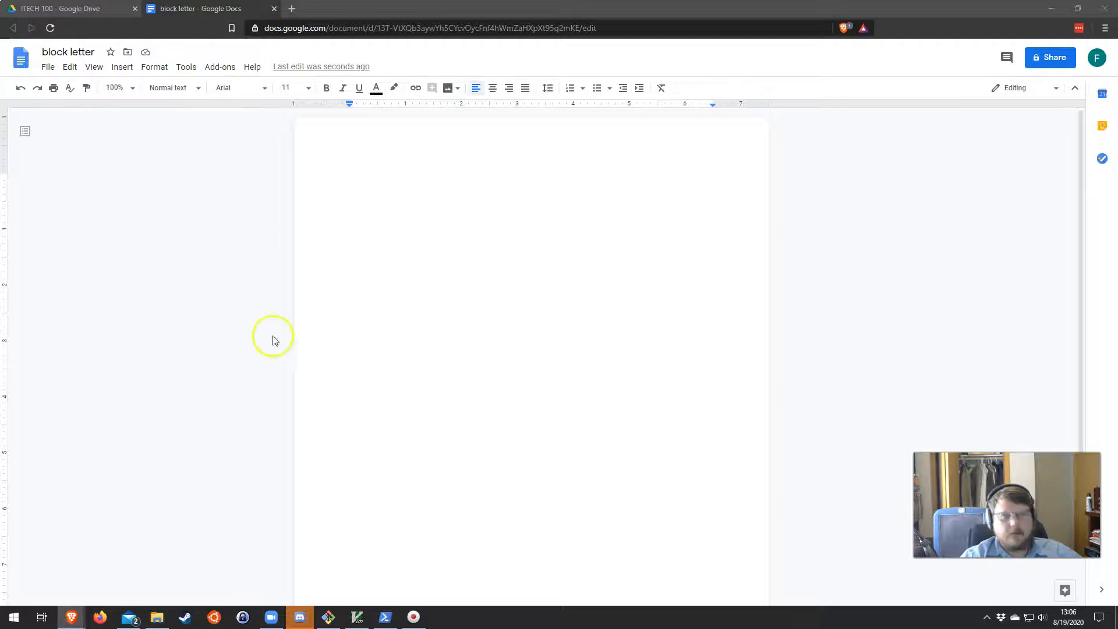
click(457, 308)
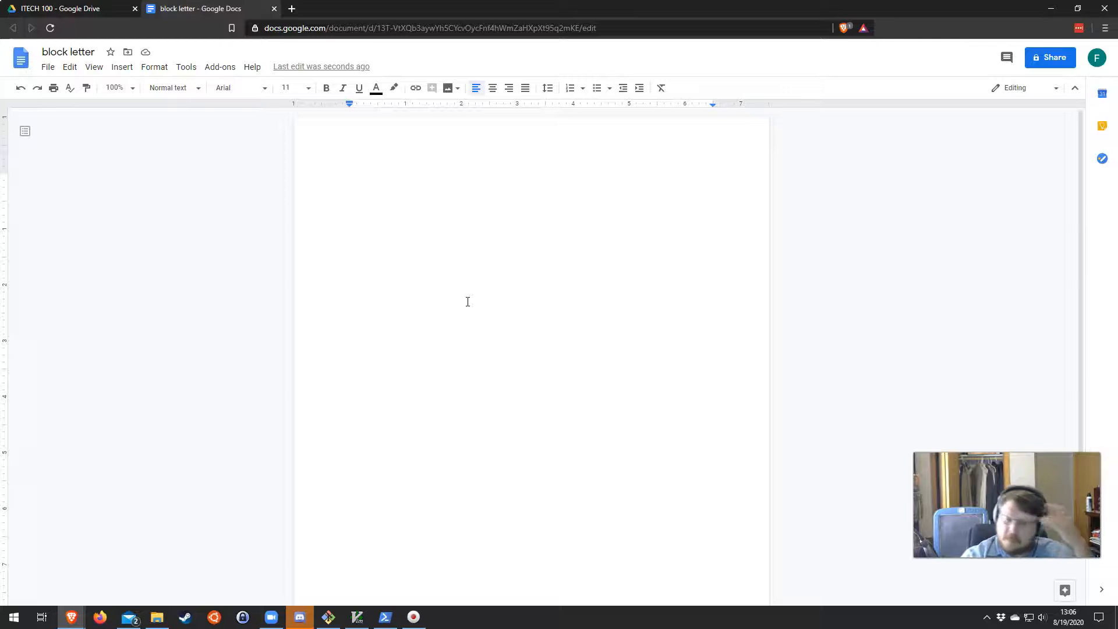
click(414, 202)
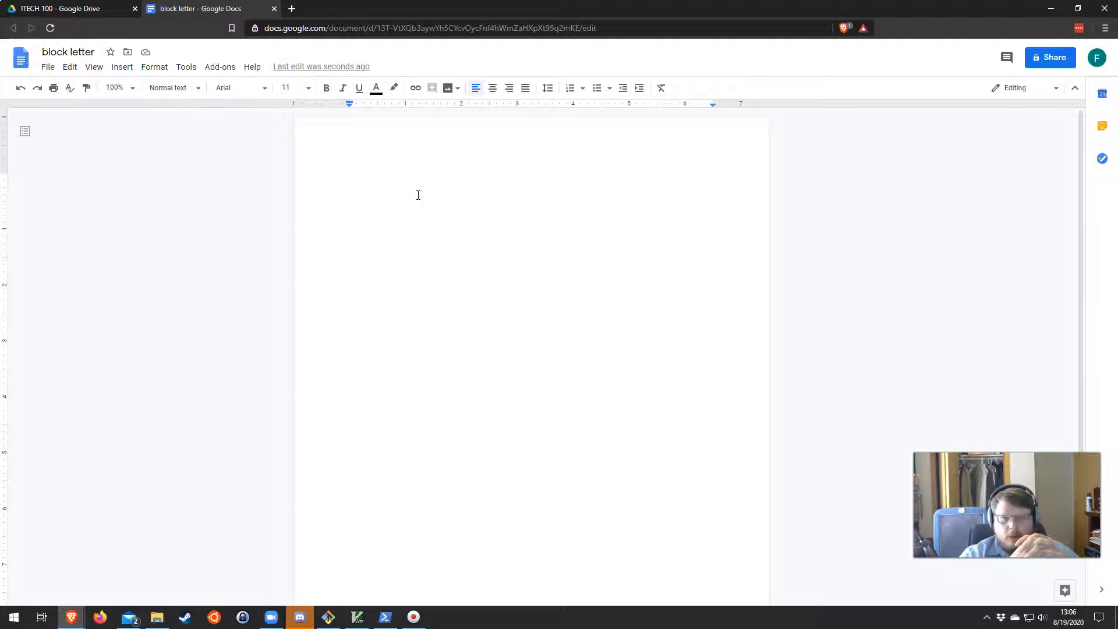
click(387, 205)
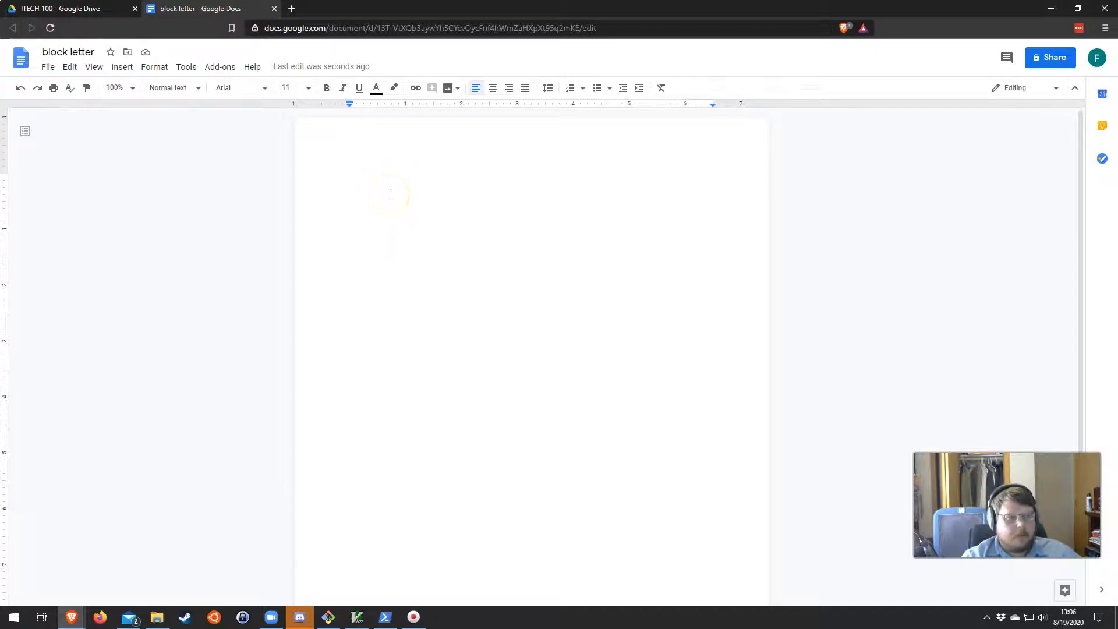
click(361, 188)
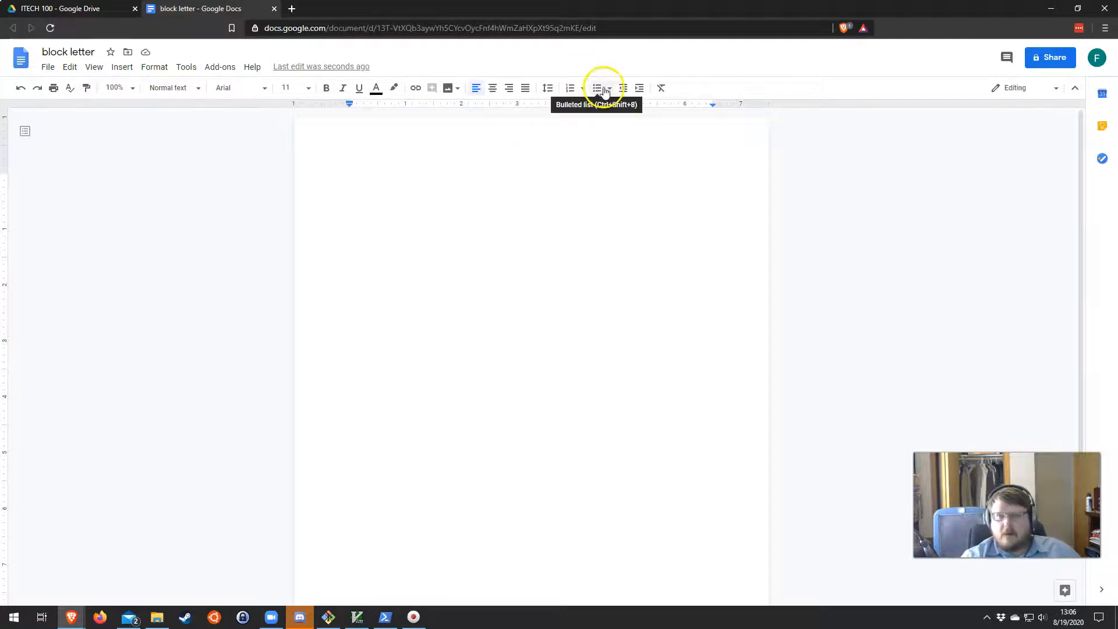
- Add space after the paragraph in the empty letter, check the spacing options again, and return to the page
click(549, 92)
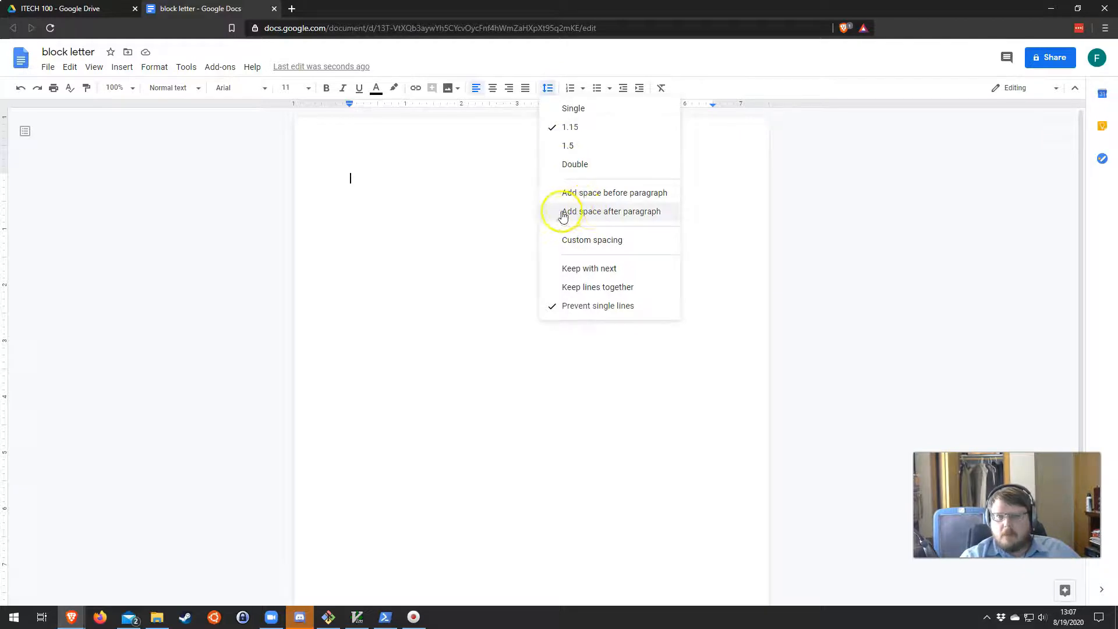
click(660, 211)
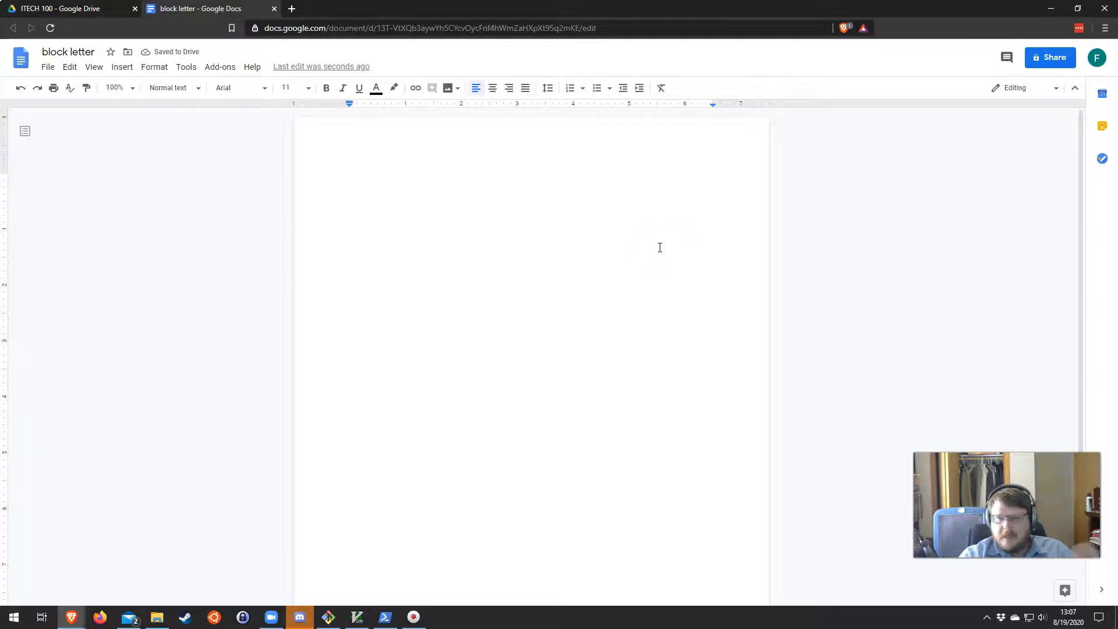
click(545, 90)
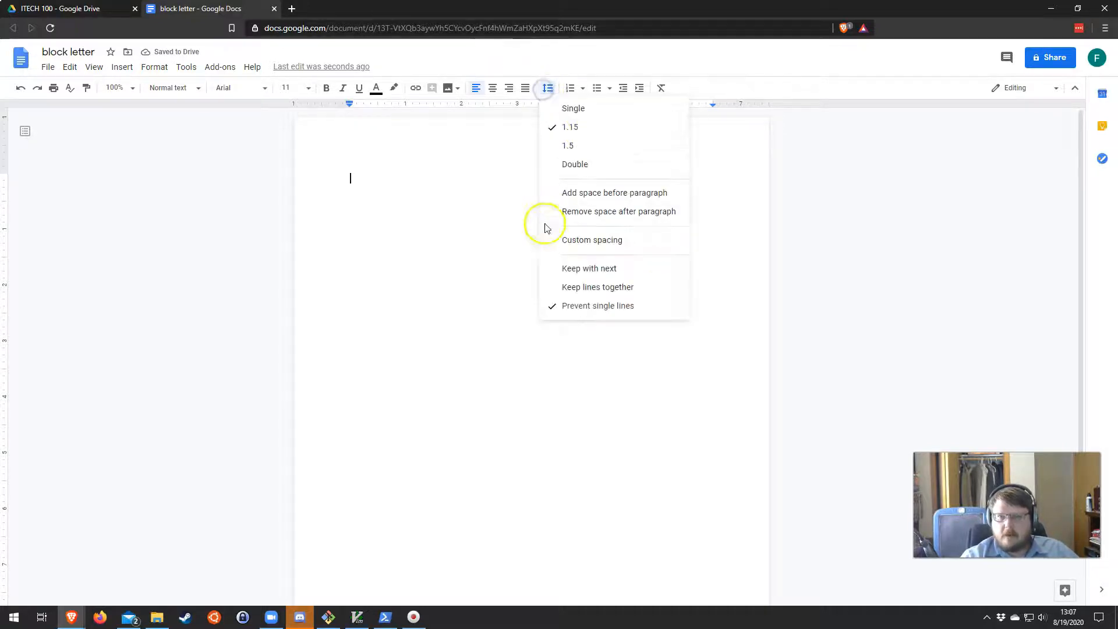
click(429, 233)
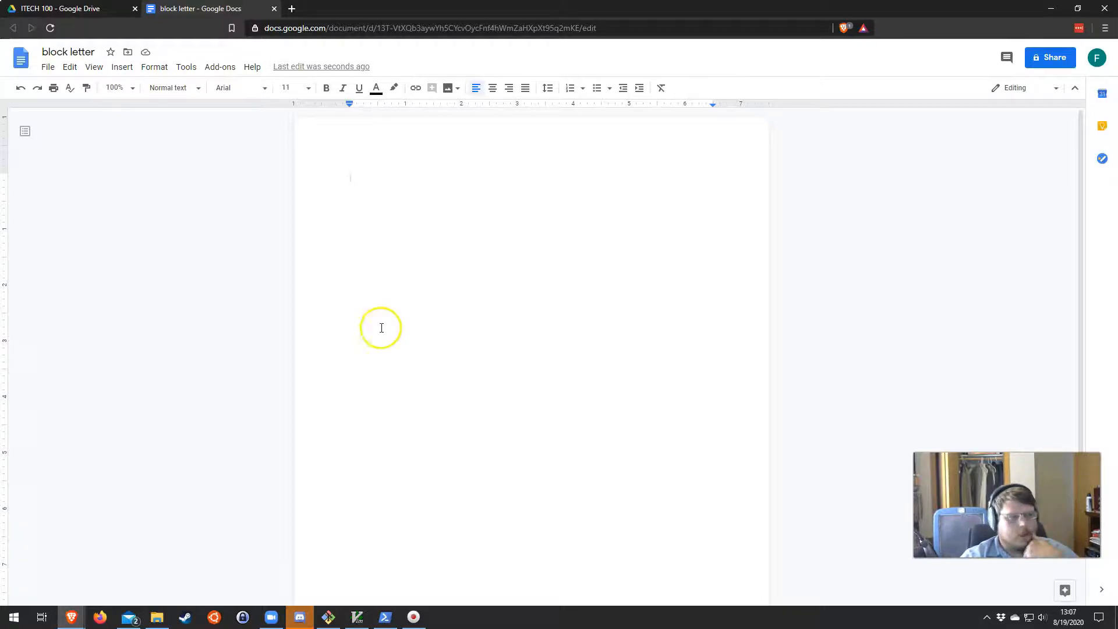
- Enter the sender's address at the start of the letter, with the street on one line and city, state and ZIP code below
text(1212 Elm St.)
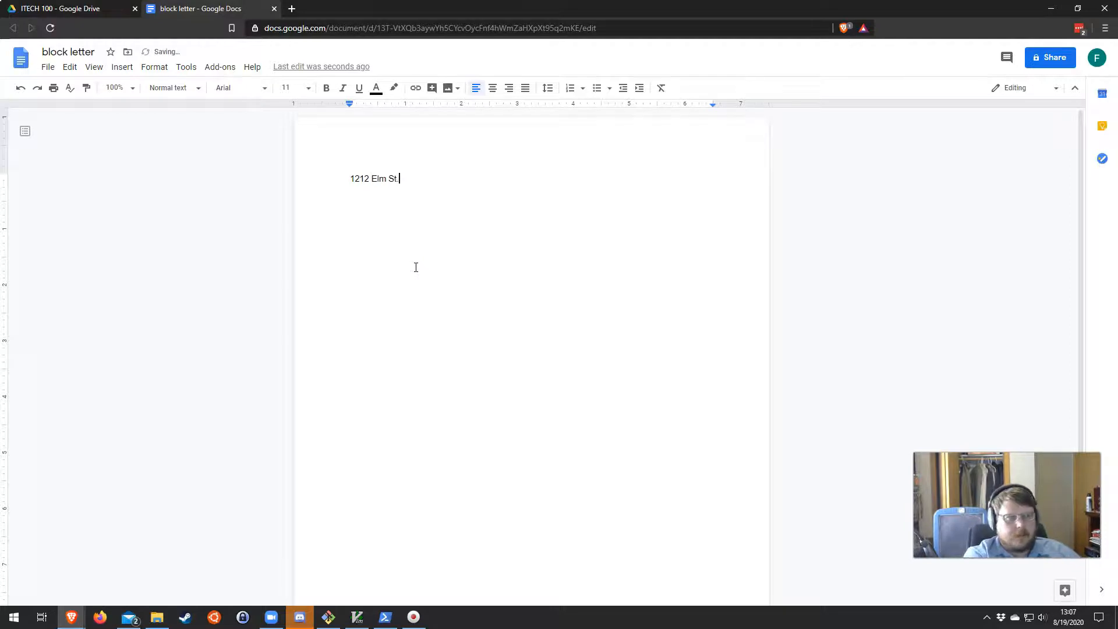
key(Return)
text(Bemidji, MN 56601)
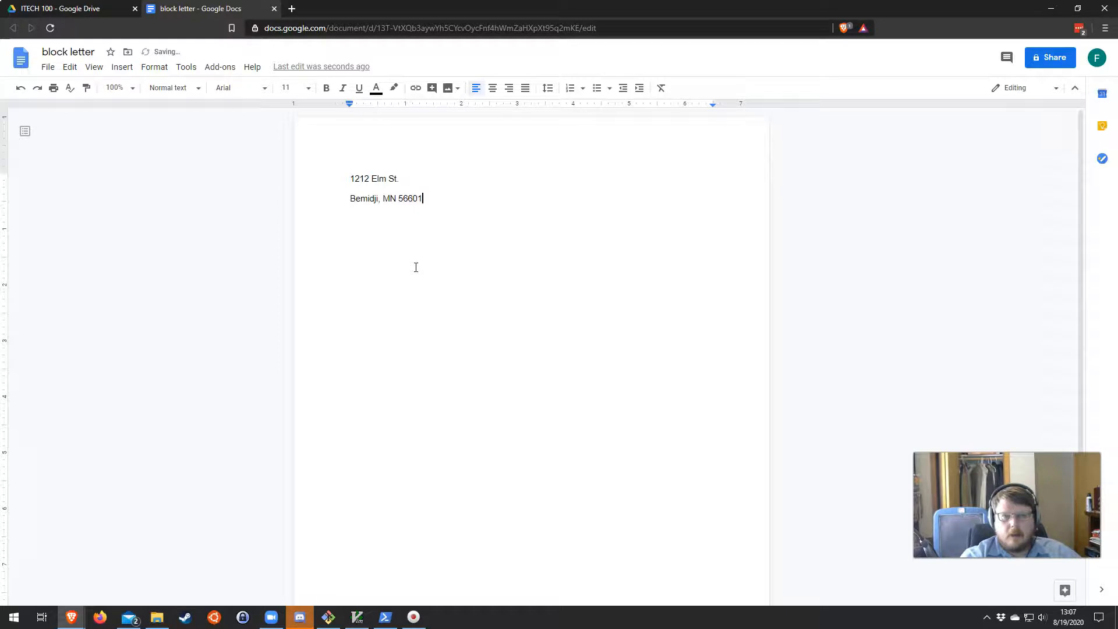
key(Return)
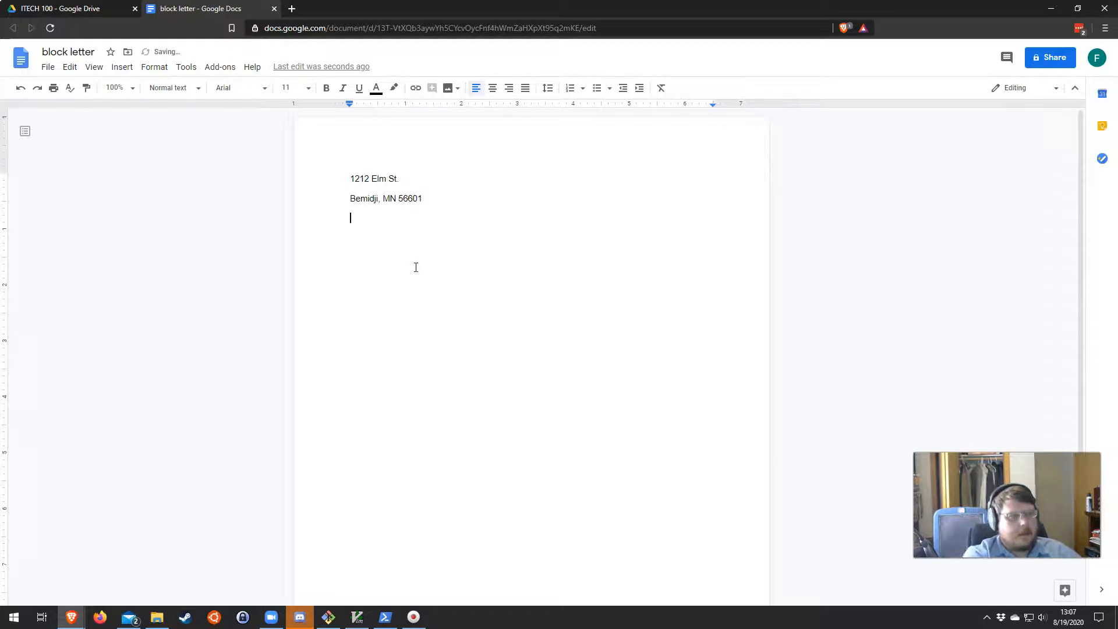
- Enter the date "August 19, 2020" on its own line below the sender's address and start a new line
text(J)
key(BackSpace)
text(Augus)
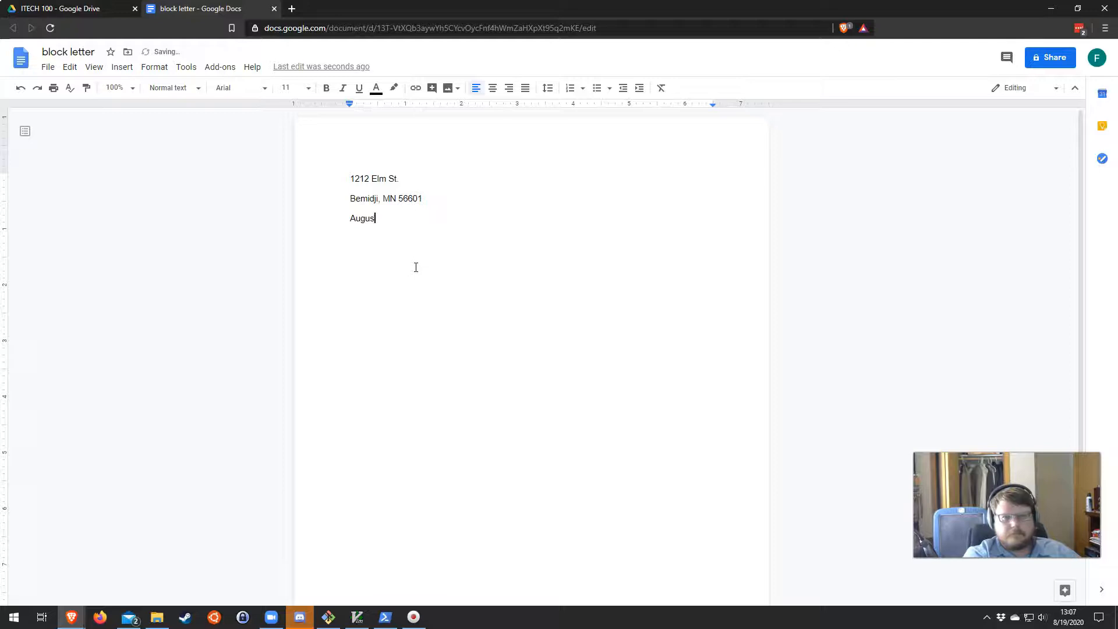
text(t 19,)
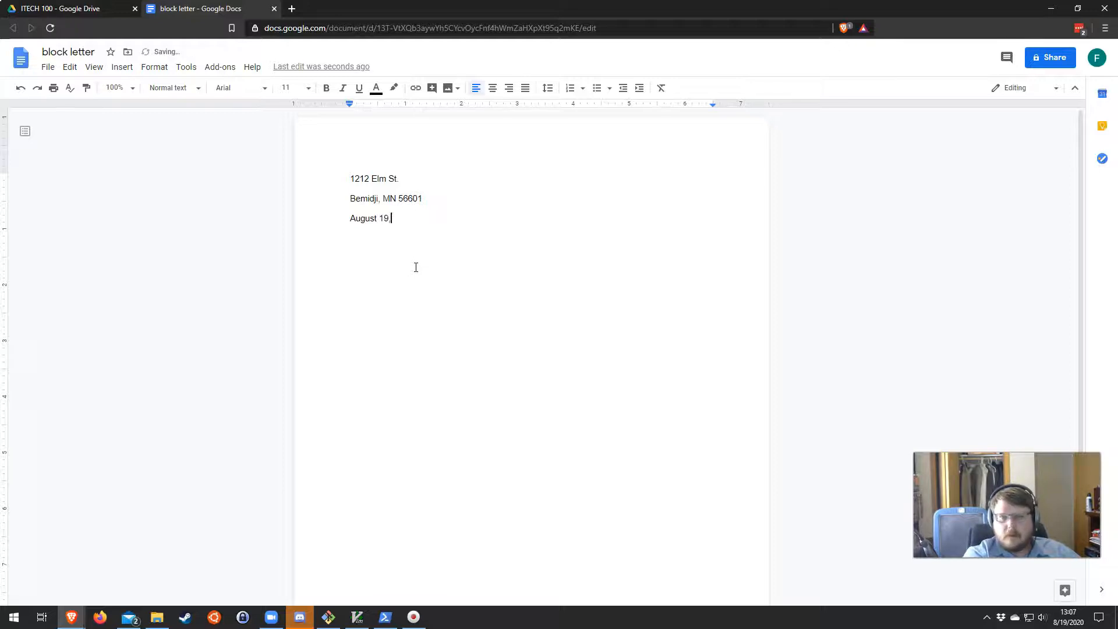
text( 2020)
key(Return)
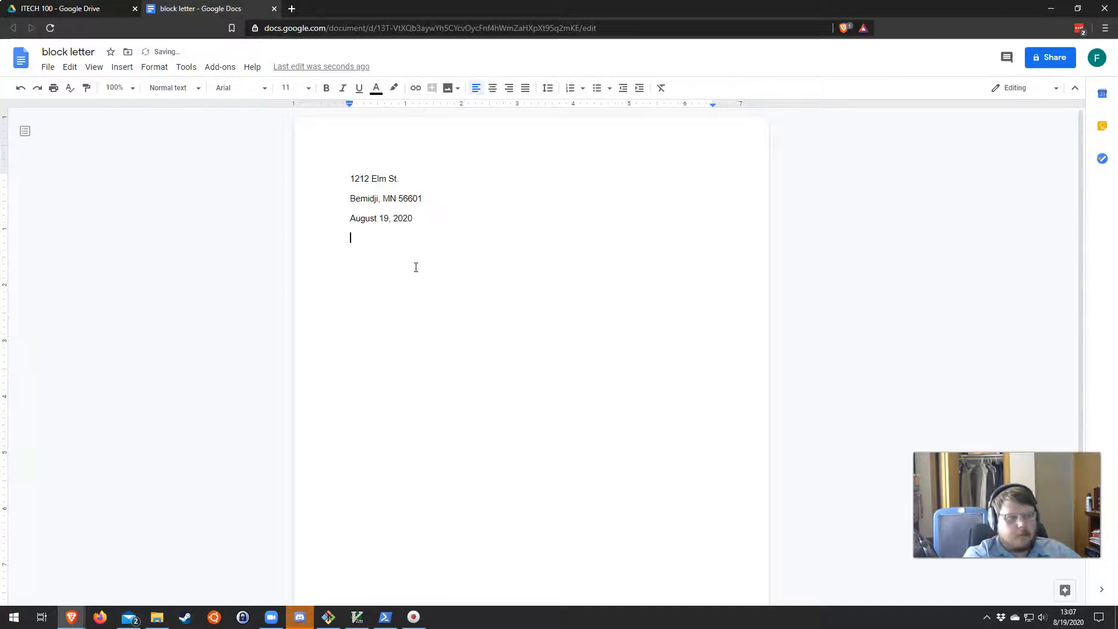
- Enter the recipient's full name, street address, and city, state and ZIP code on three separate lines below the date
text(Jasper Gem)
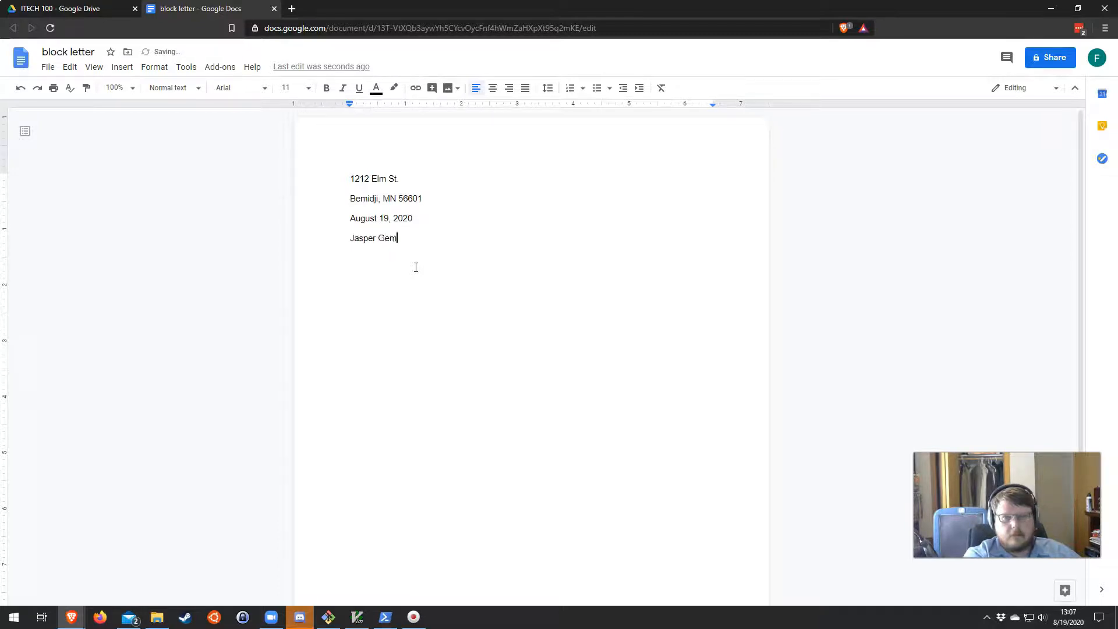
text(stone)
key(Return)
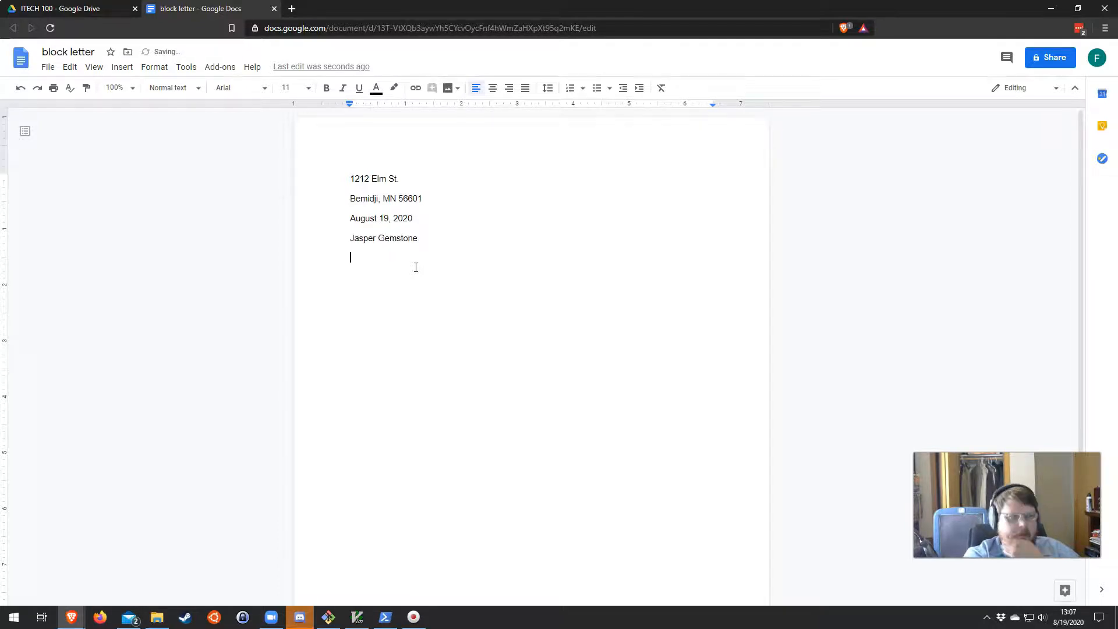
text(310 )
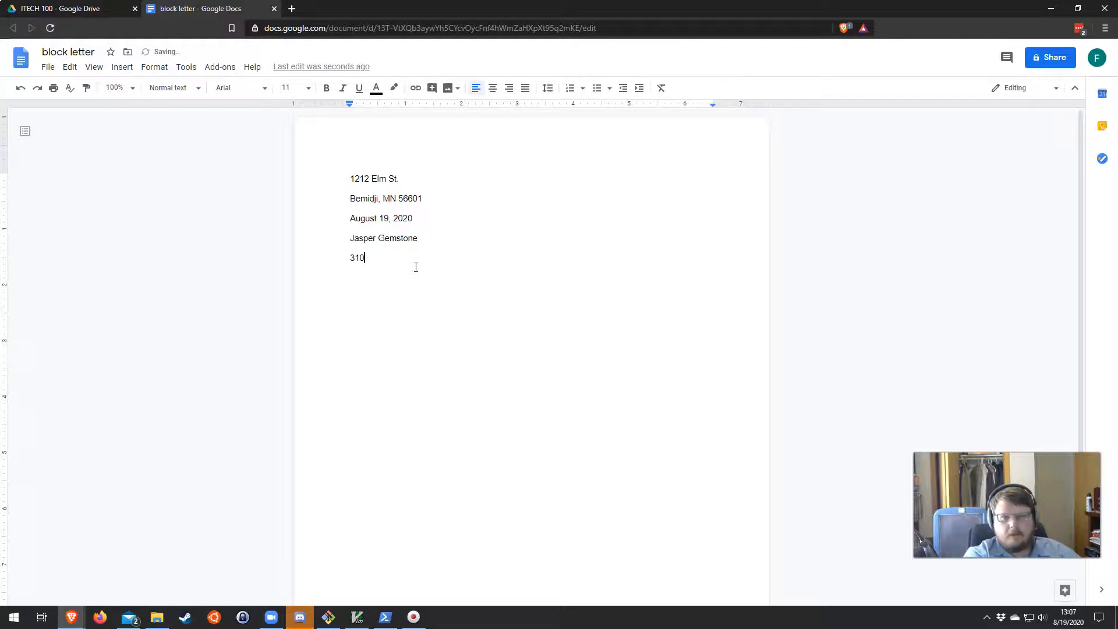
text(Pillsbu)
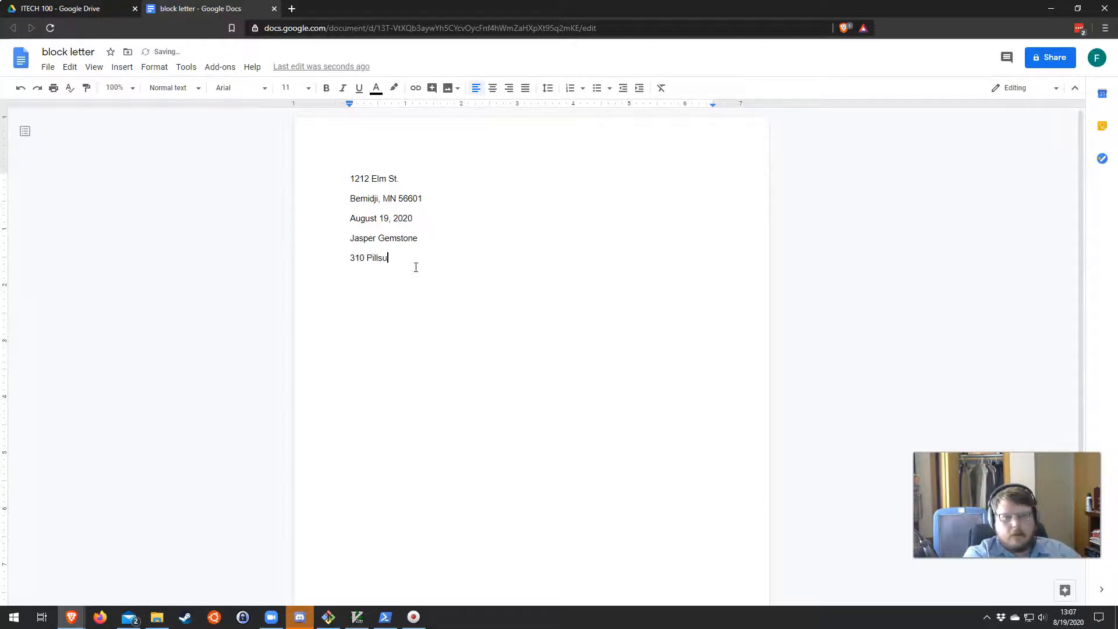
text(ry Drive )
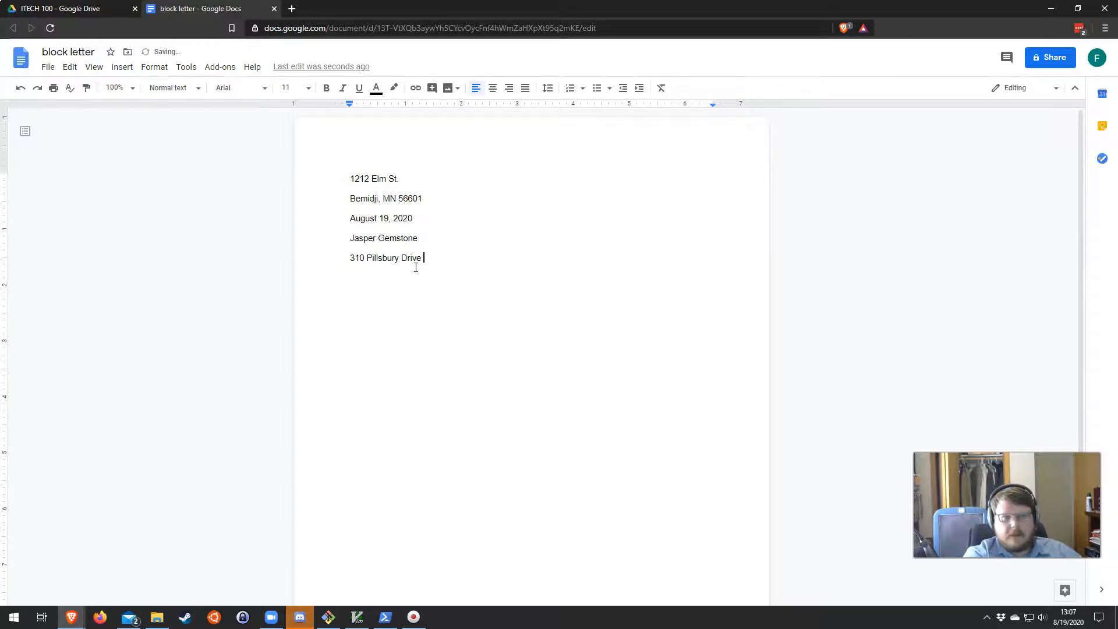
text(SE)
key(Return)
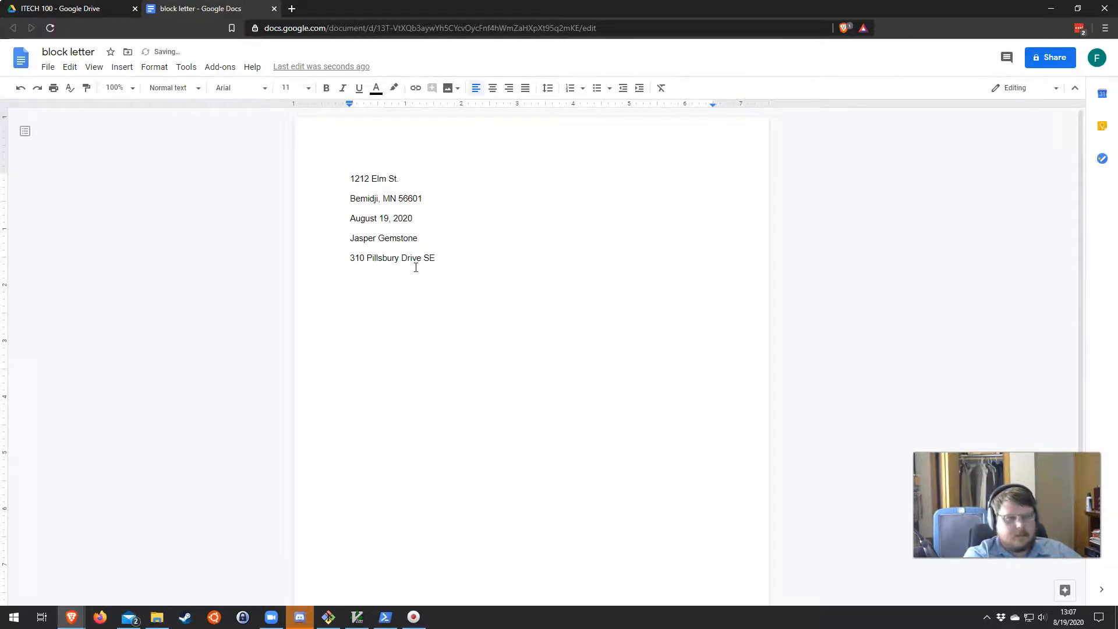
text(Minneapolis)
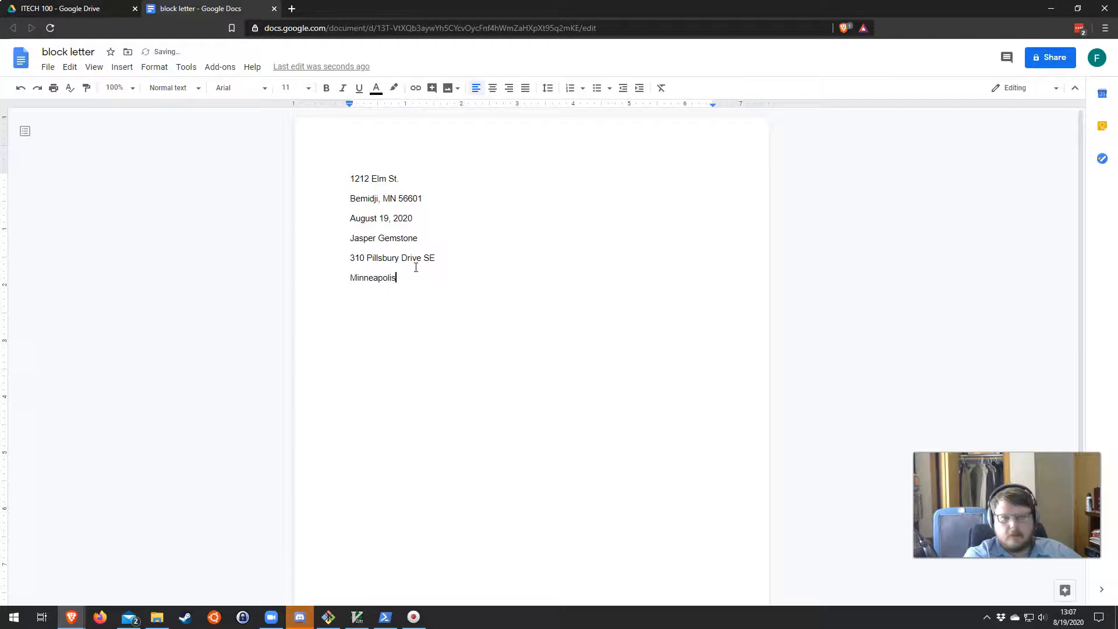
text(, MN 554)
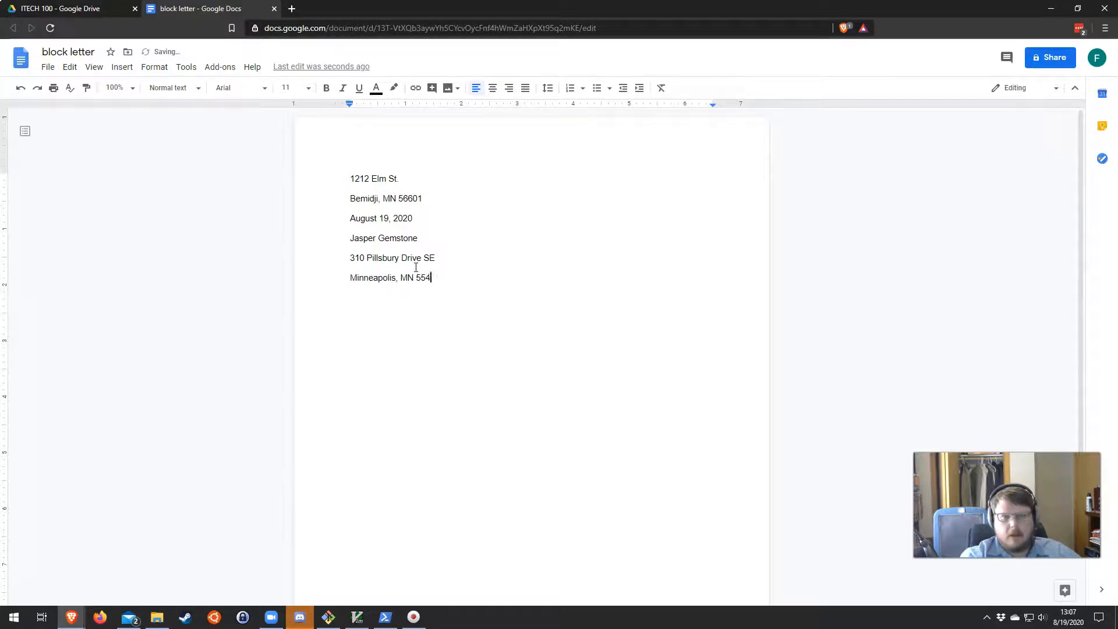
text(55-0231)
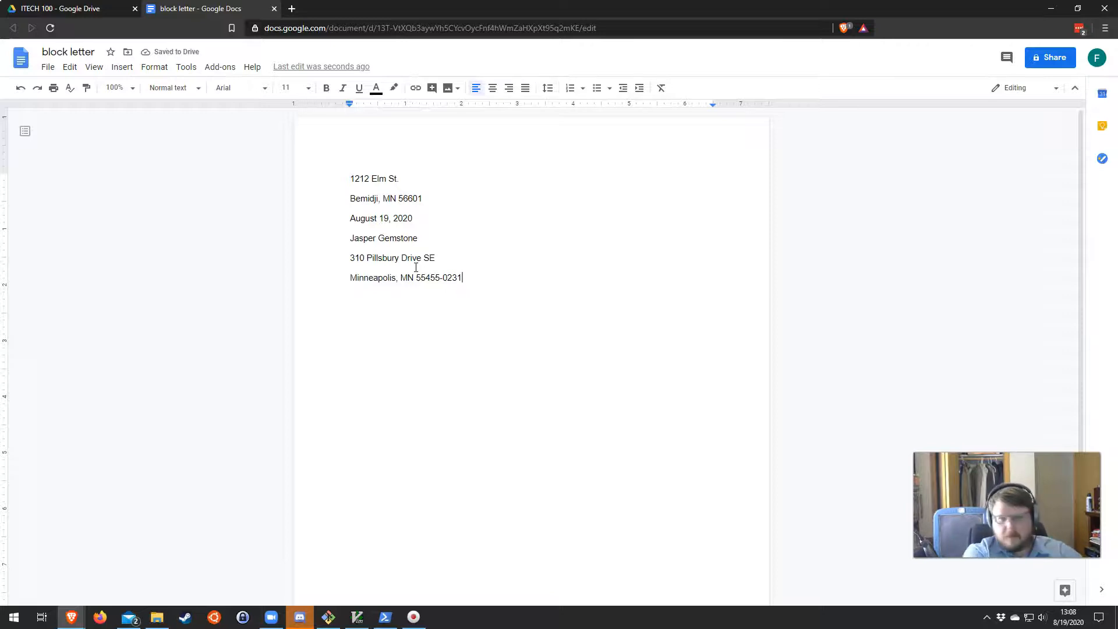
- Enter the salutation "Dear Dr." with the recipient's surname and a comma, and write the first body paragraph about the possible meteorite below it
key(Return)
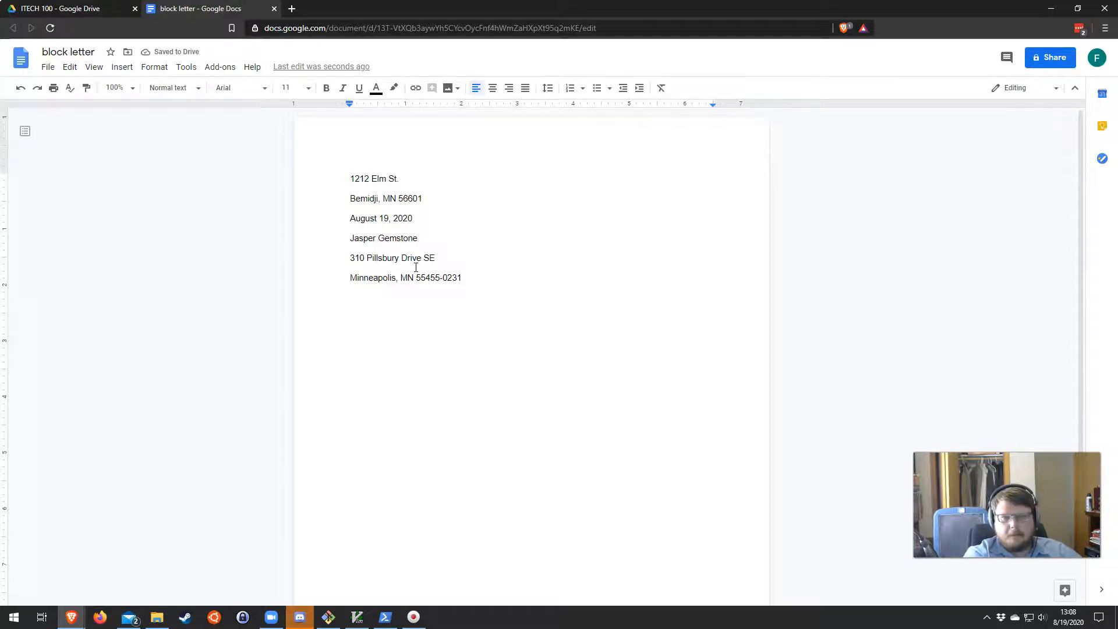
text(Dear)
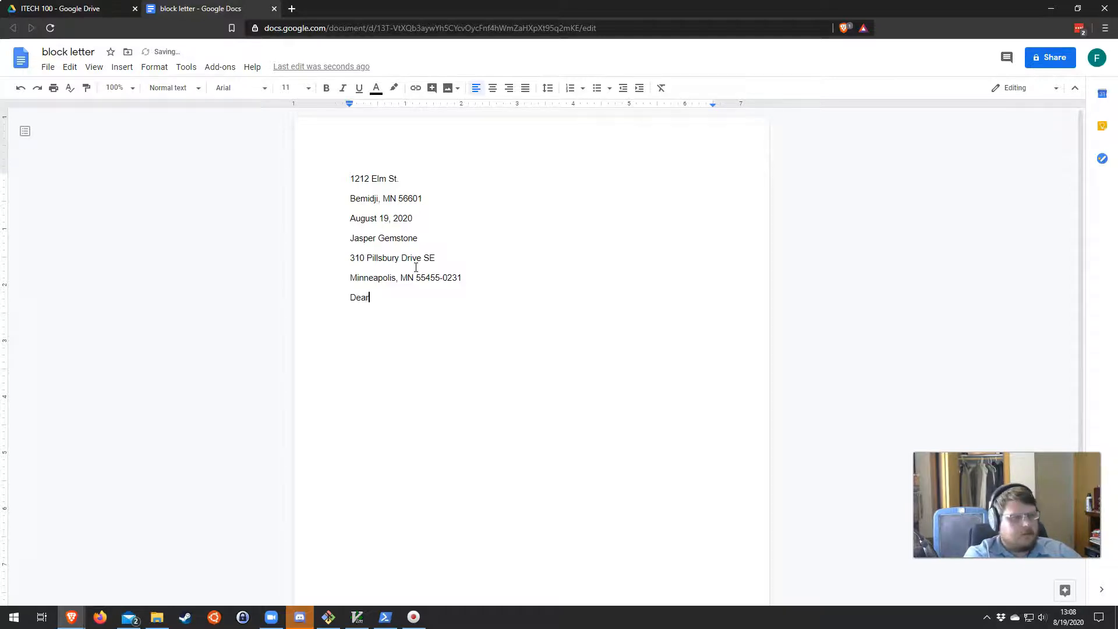
text( Dr. Gemston)
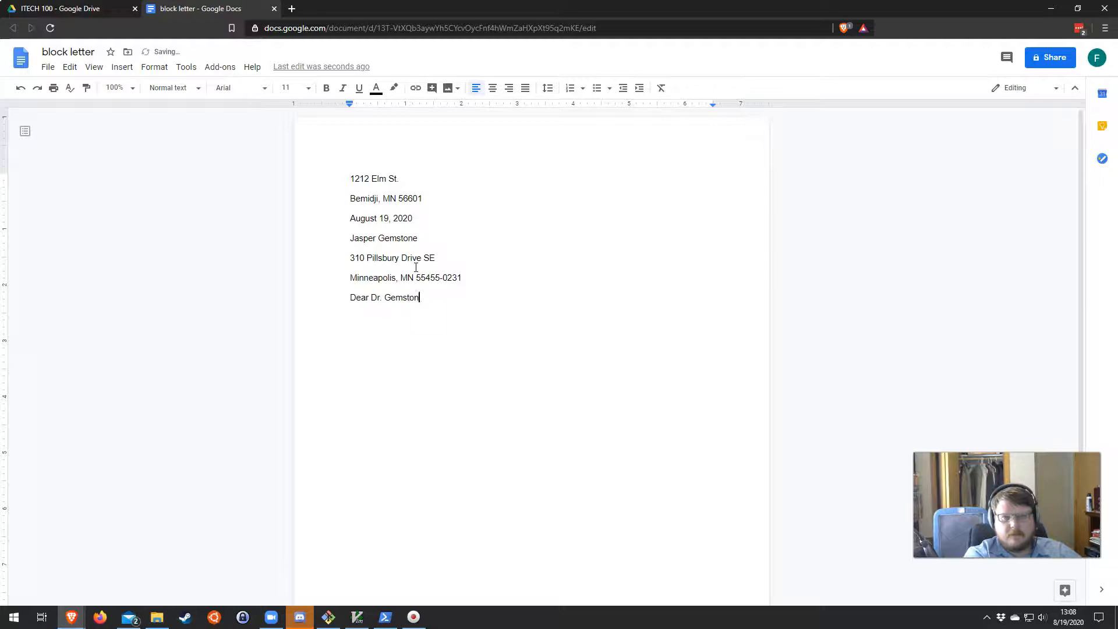
text(e,)
key(Return)
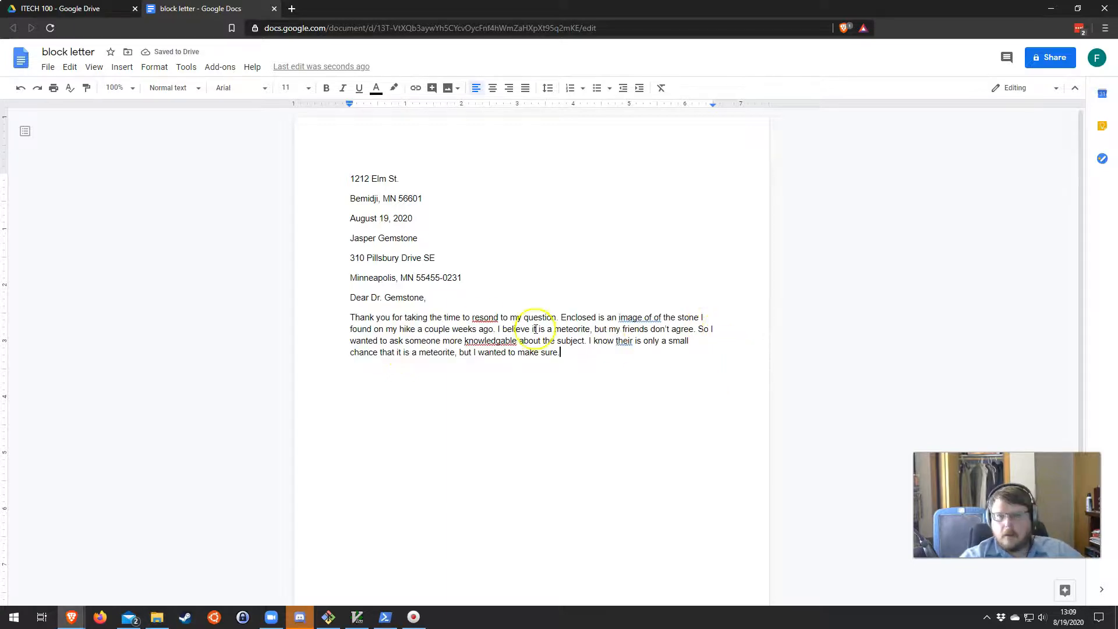
text(.)
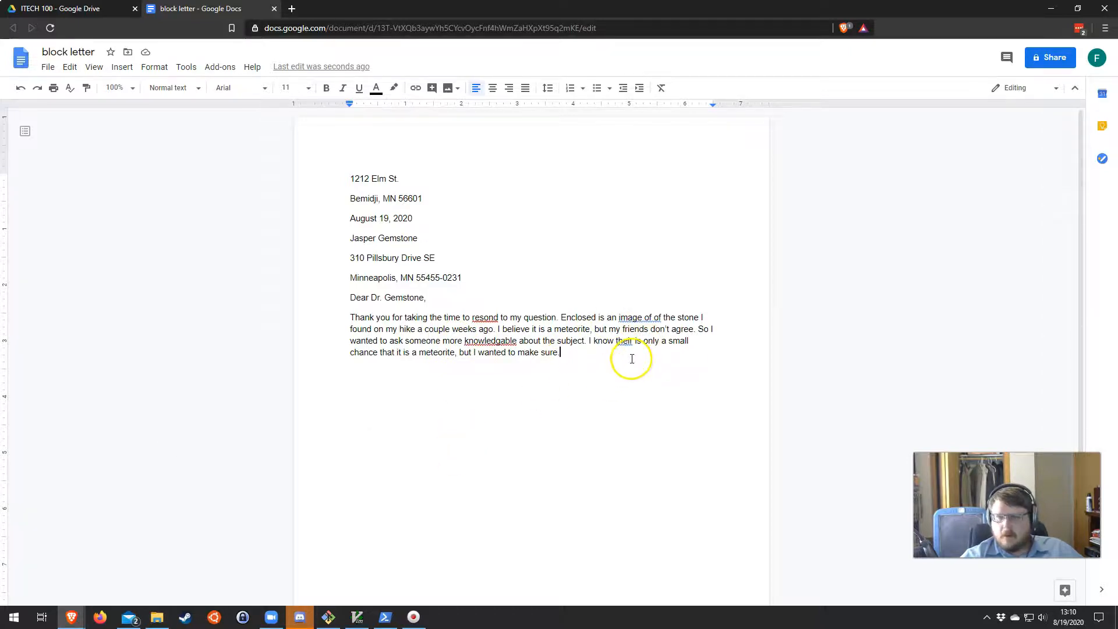
- Change "believe" to the misspelling "belive" in the first body paragraph and retype it correctly as "believe"
click(521, 329)
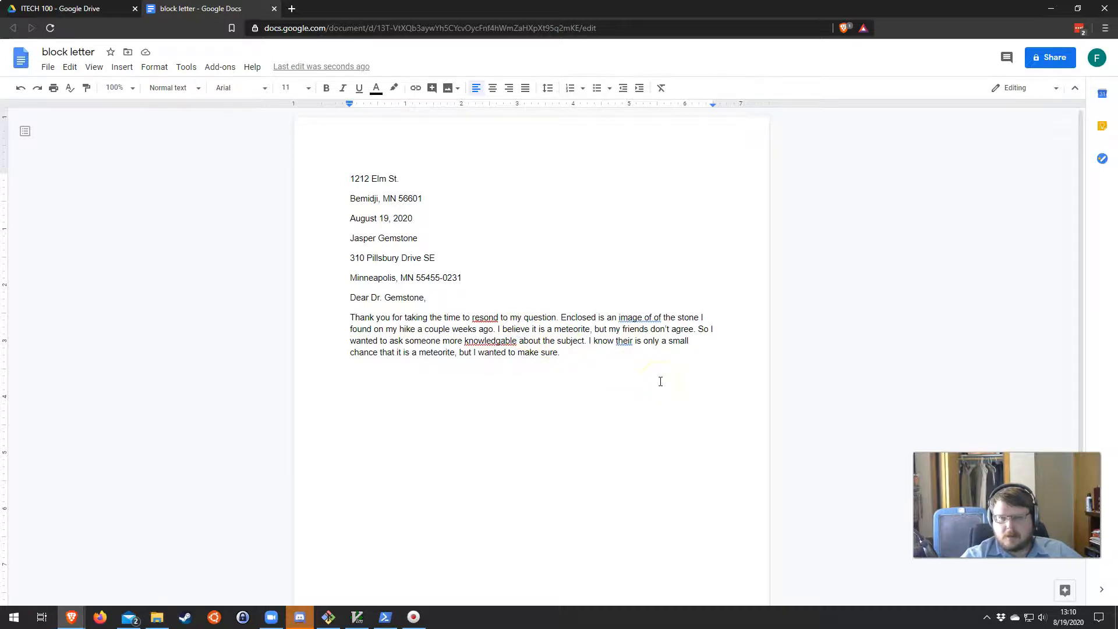
key(BackSpace)
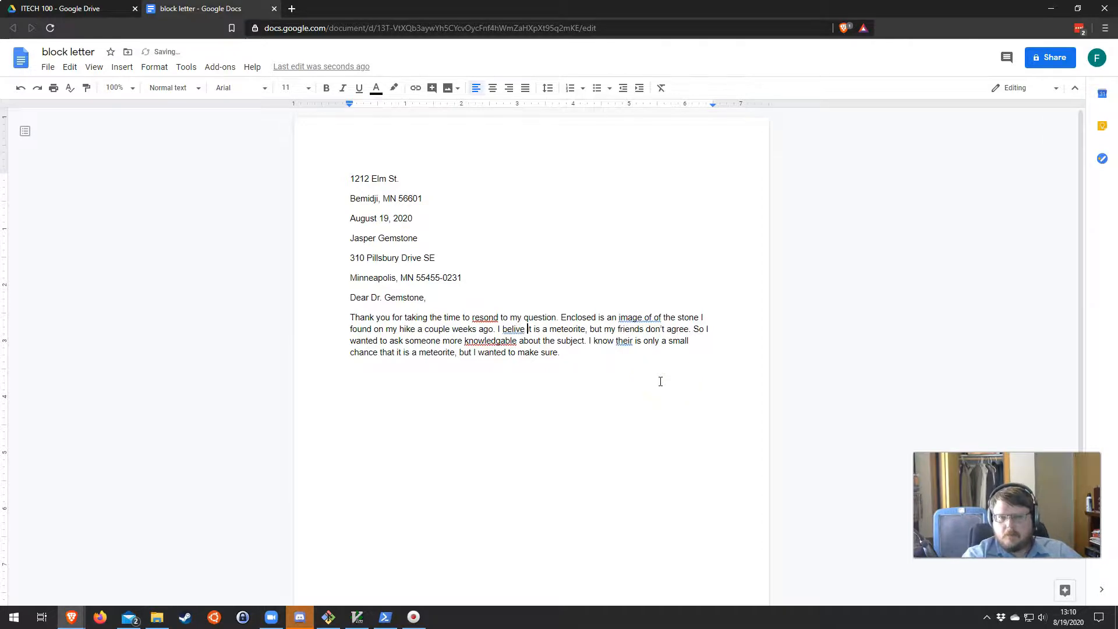
key(BackSpace)
key(BackSpace)
key(BackSpace)
key(BackSpace)
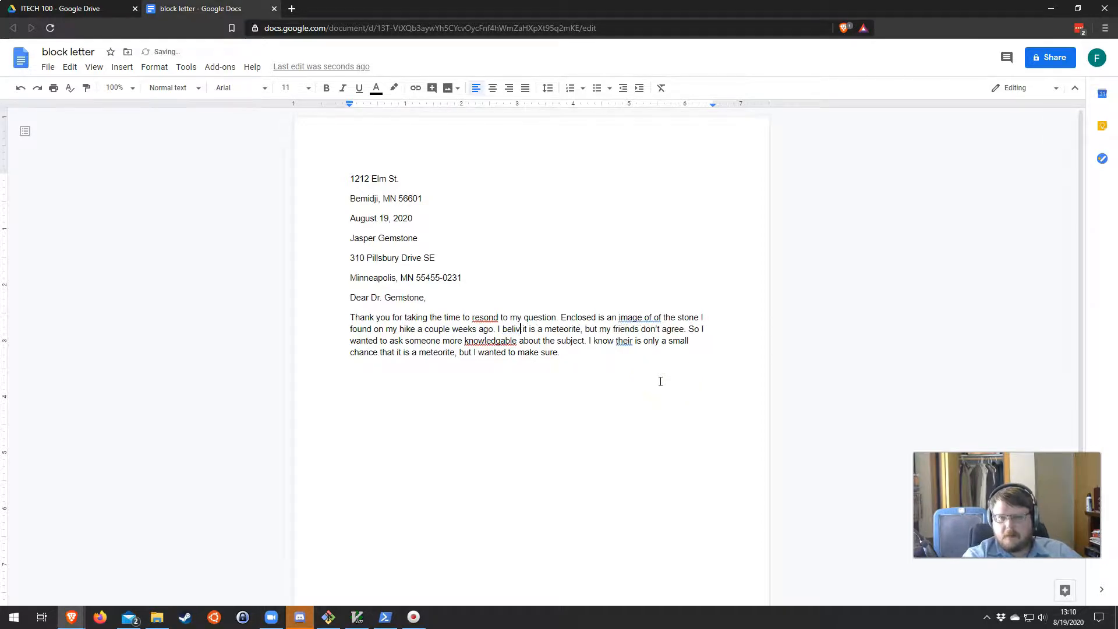
text(ie)
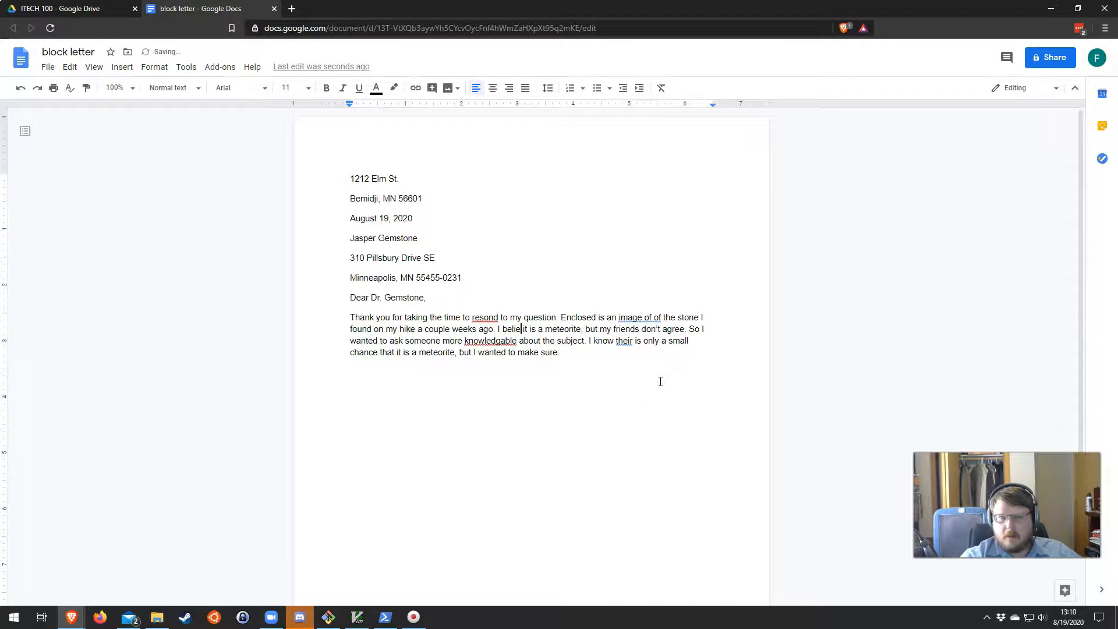
text(ve)
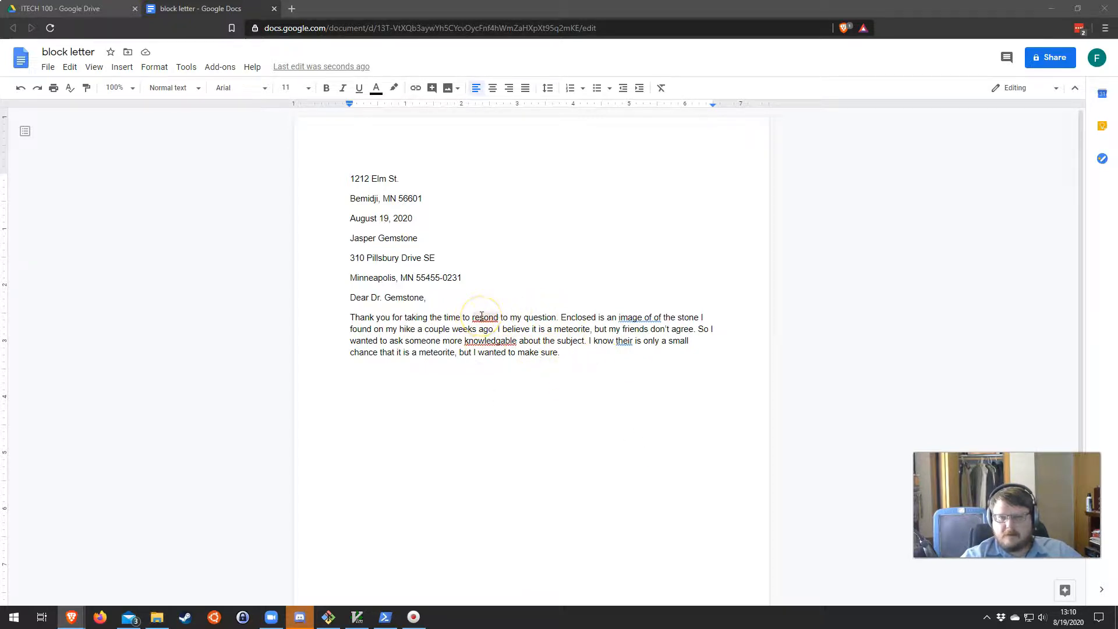
- Correct the misspelled word "resond" in the first body paragraph to the suggested "respond" and return to the paragraph's end
right_click(481, 316)
click(534, 347)
click(582, 364)
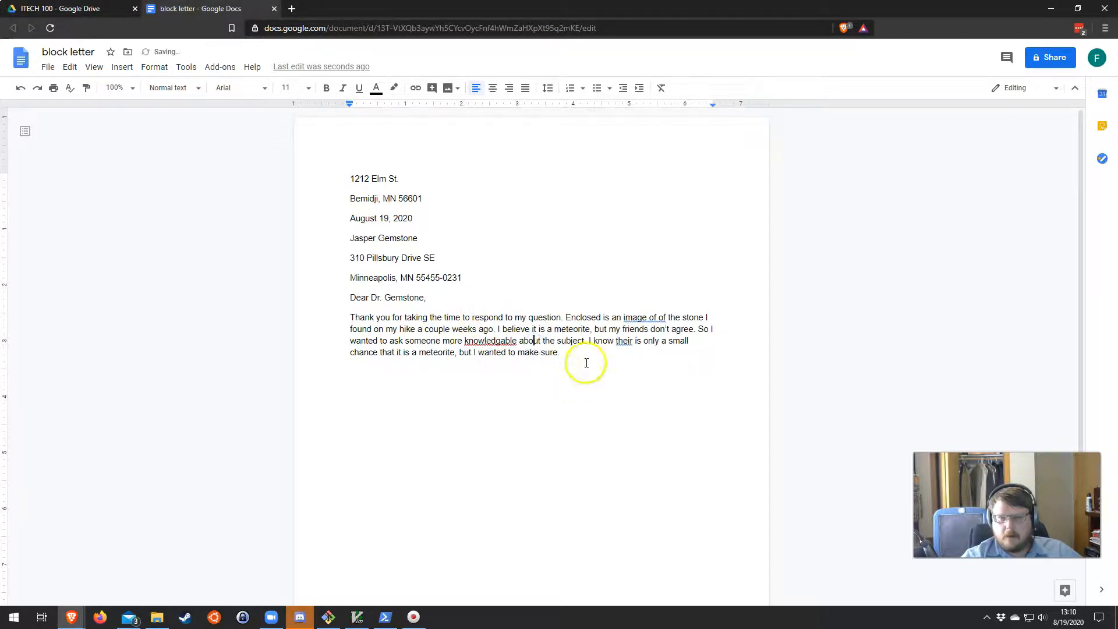
- Run the spelling and grammar check, accept "image of", "knowledgeable" and "there" as corrections, and close the check
click(184, 75)
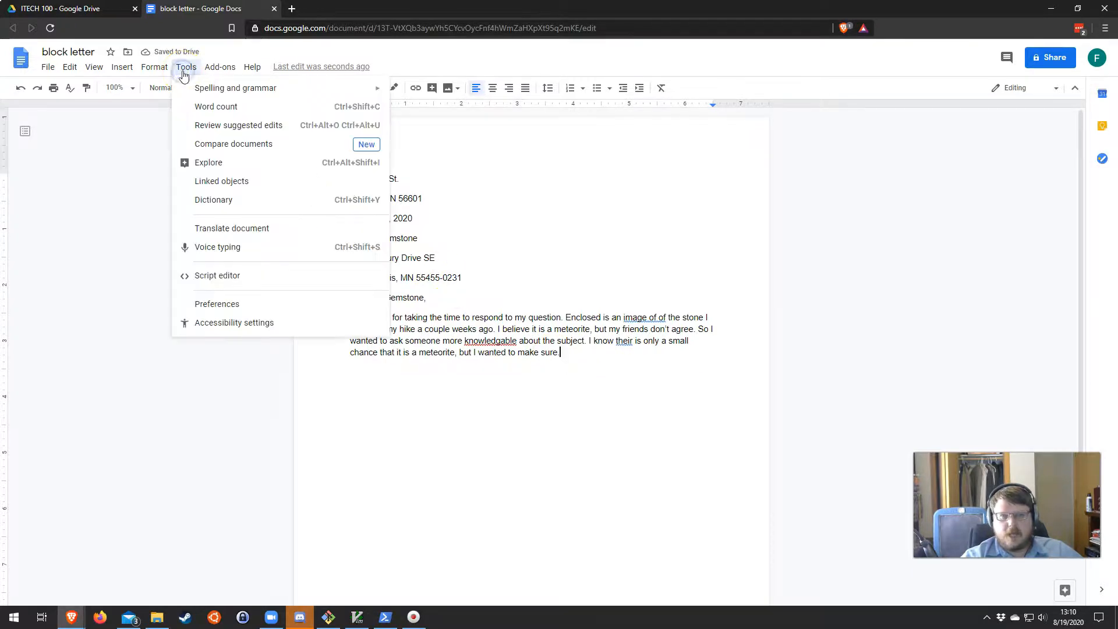
mouse_move(233, 88)
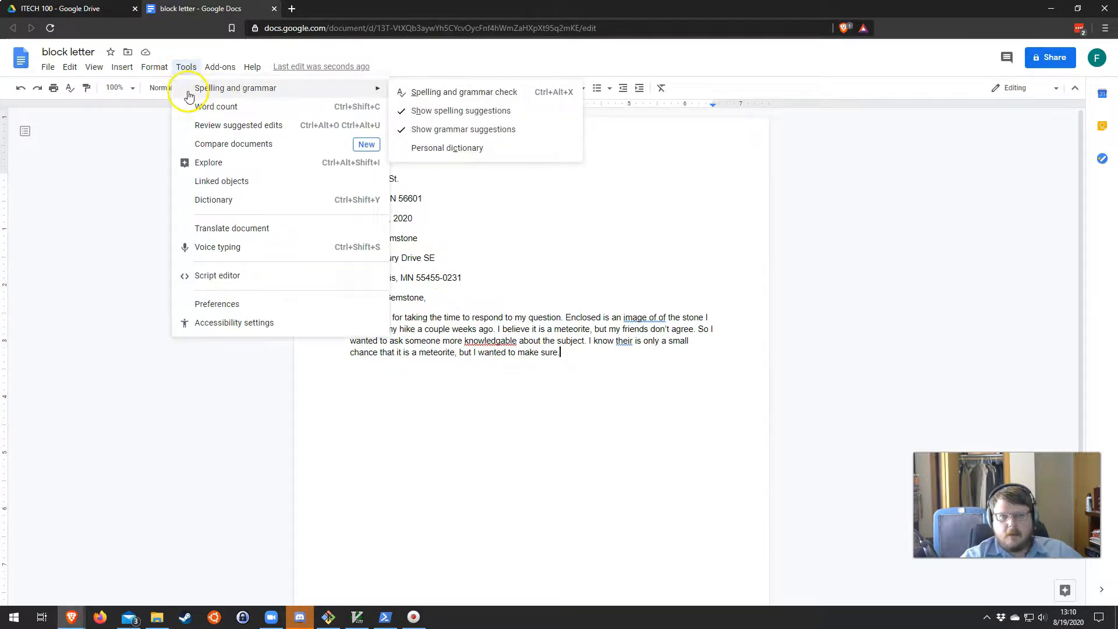
click(470, 94)
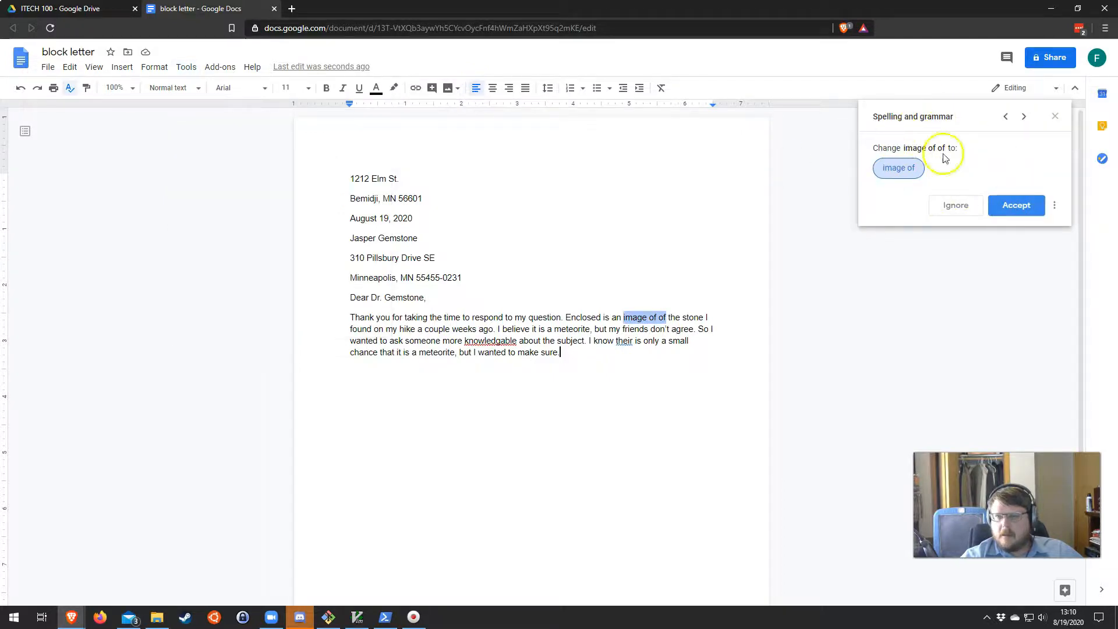
click(1032, 208)
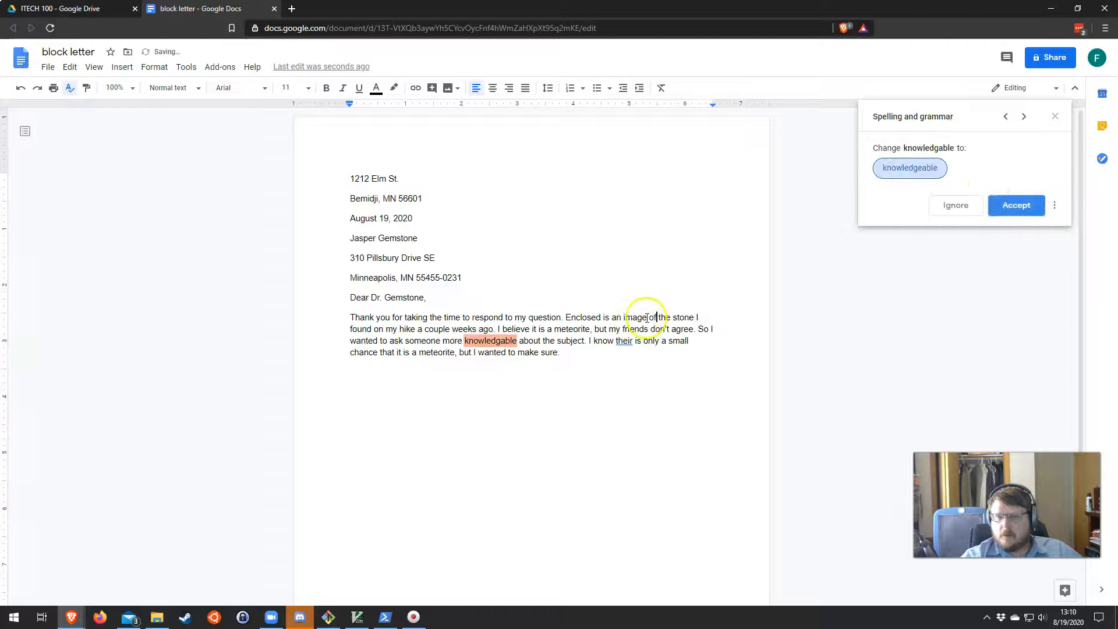
click(1018, 204)
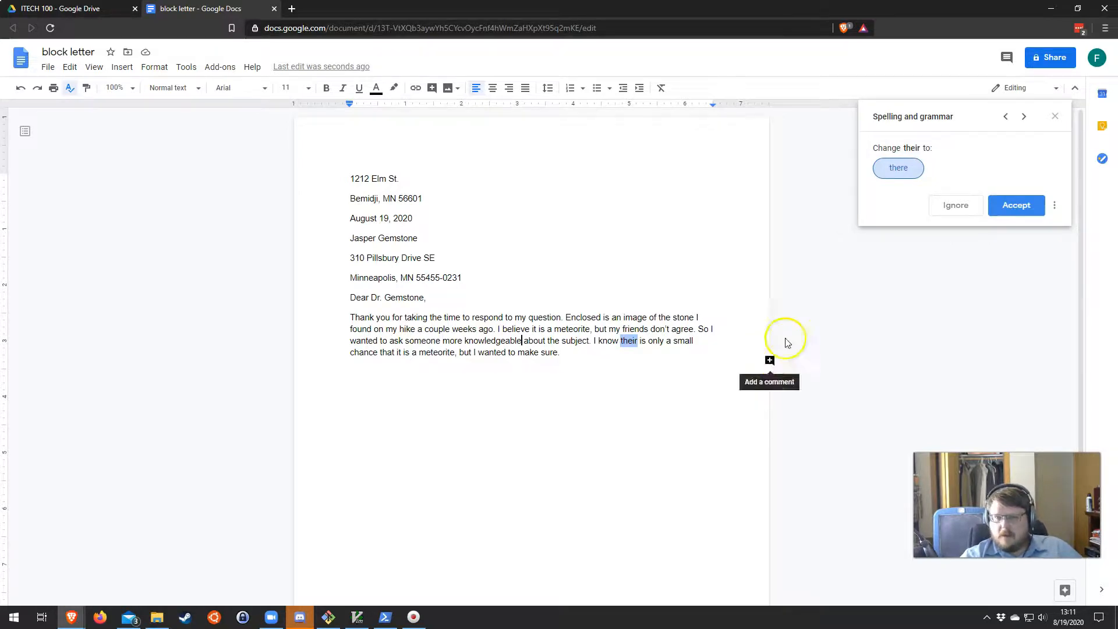
click(1013, 202)
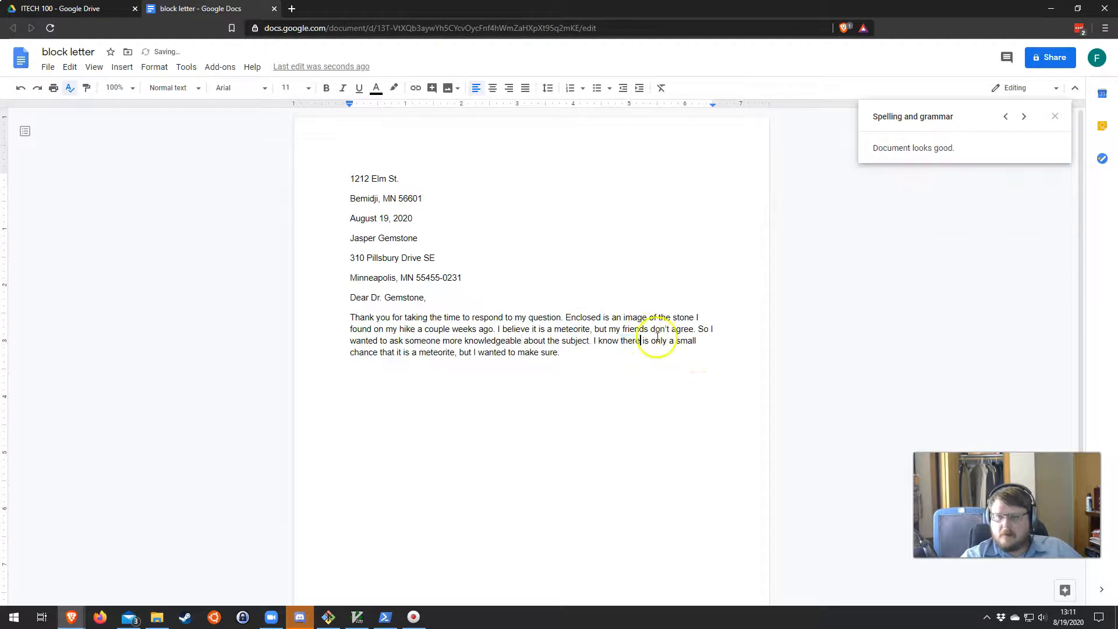
click(1054, 115)
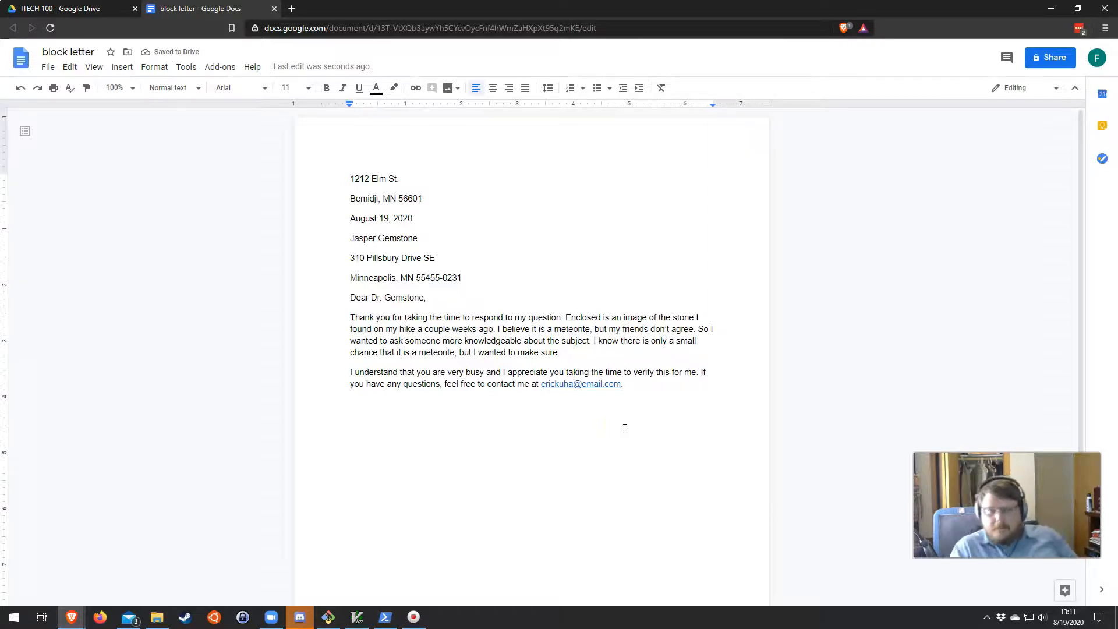
- Check the line and paragraph spacing options for the empty line below the second body paragraph without changing them
click(612, 427)
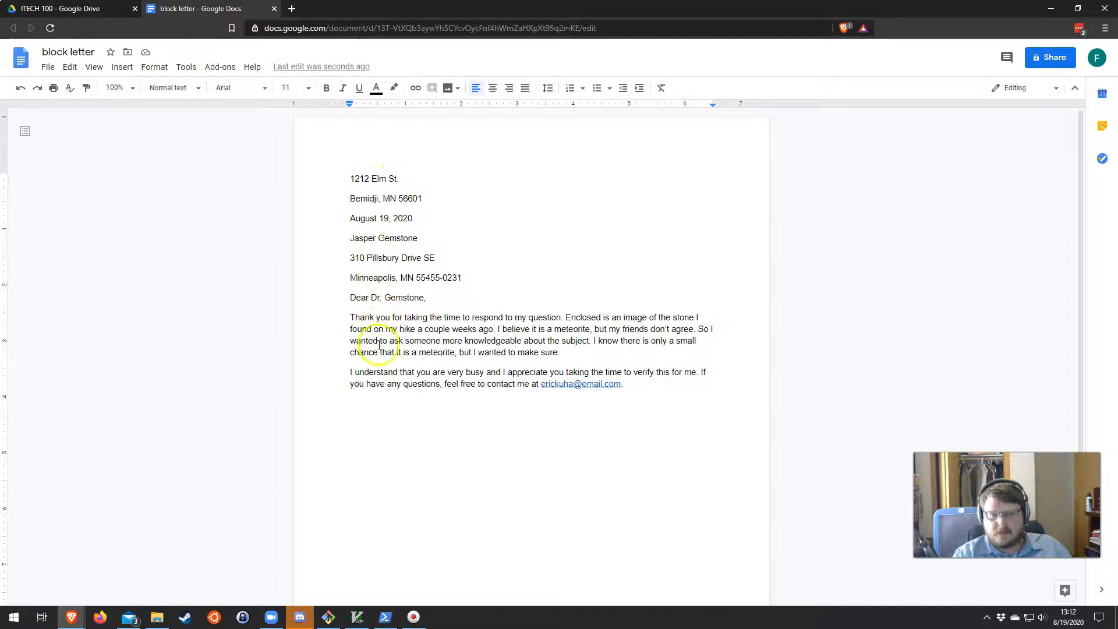
click(548, 88)
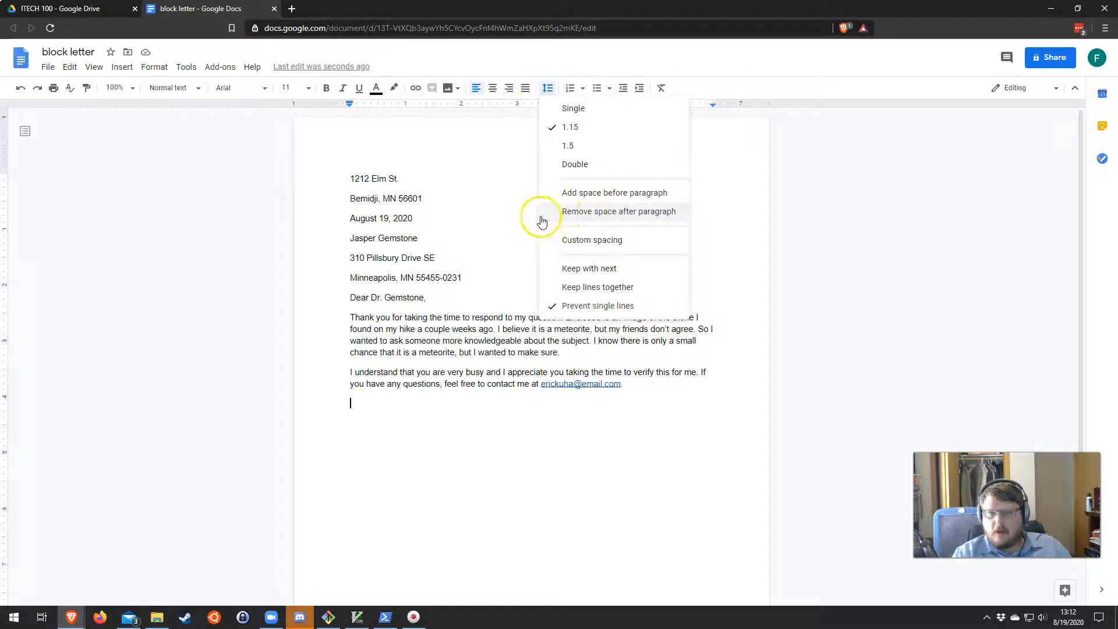
click(488, 317)
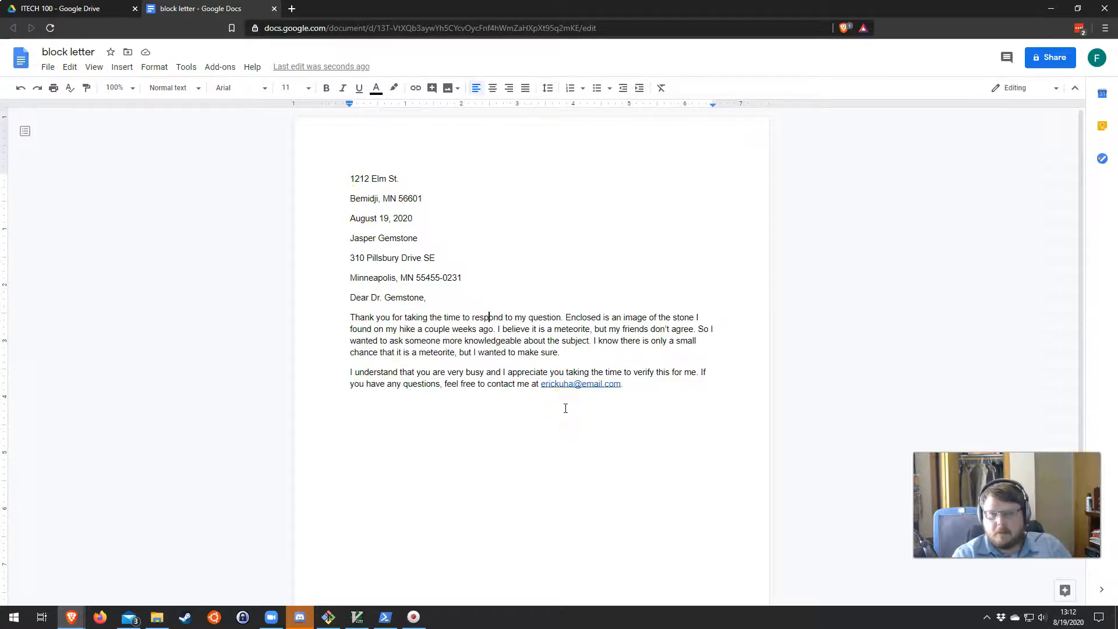
click(670, 393)
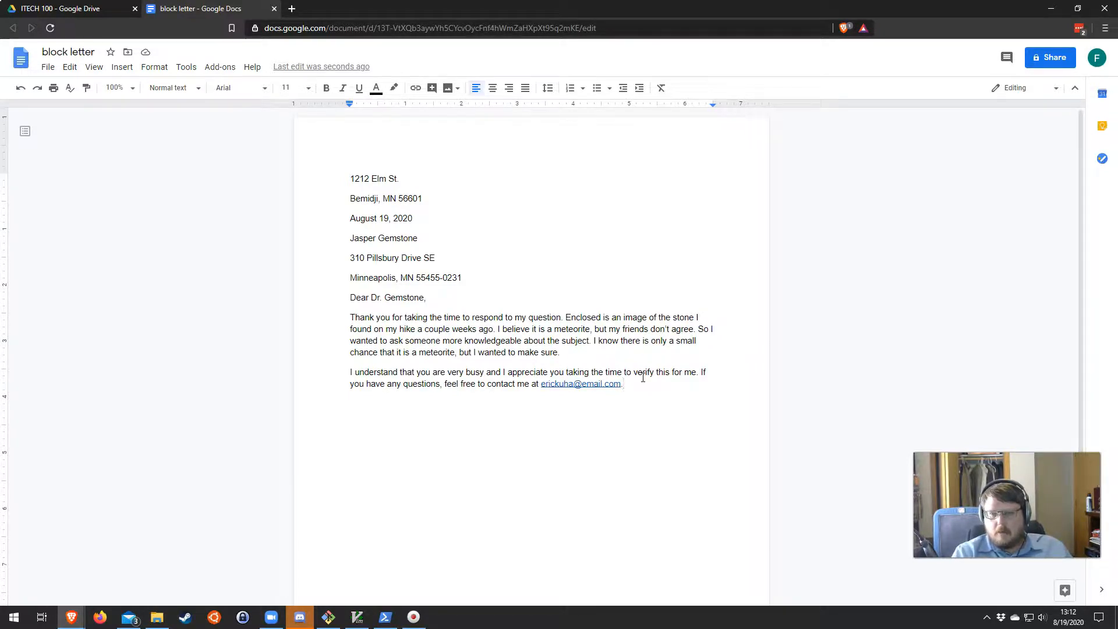
- Remove the automatic link from the e-mail address in the second body paragraph and start a new line below that paragraph
click(569, 384)
click(561, 384)
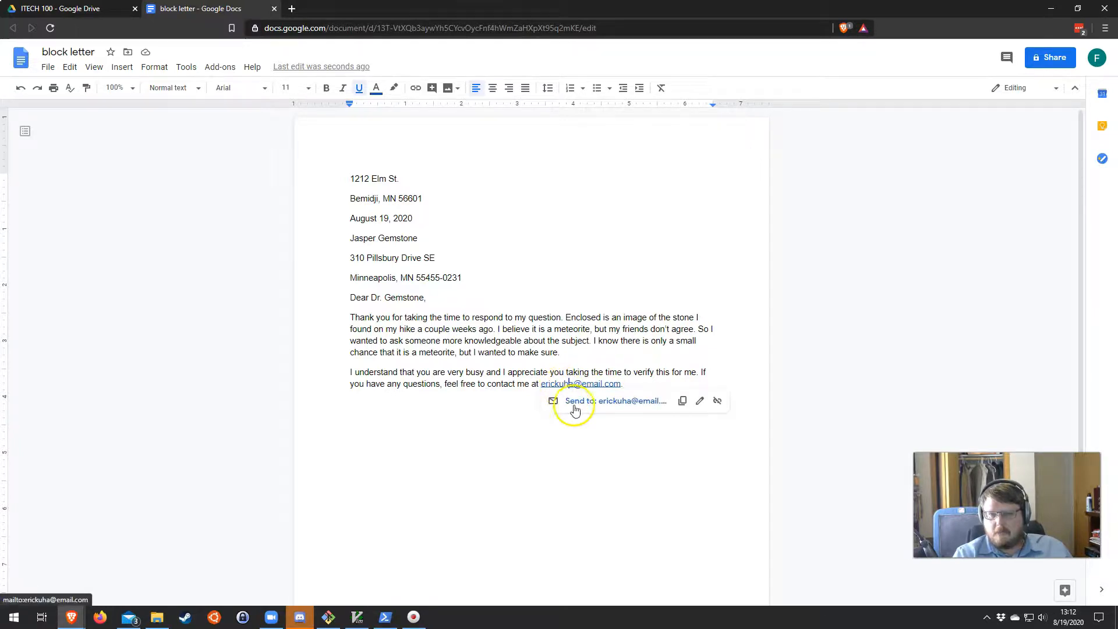
click(719, 401)
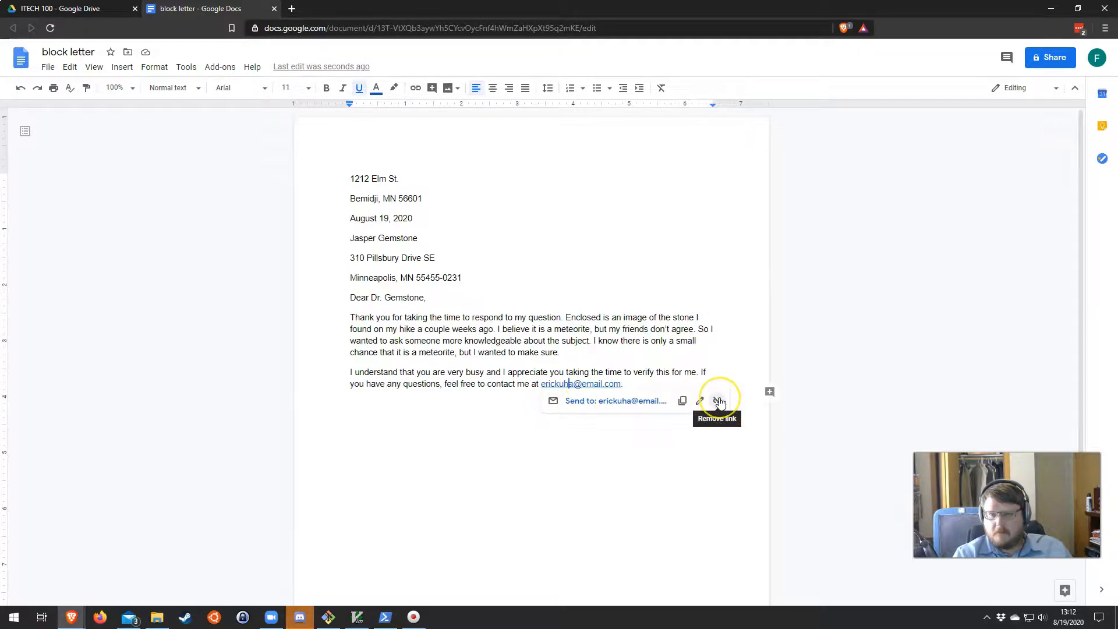
click(719, 401)
click(669, 387)
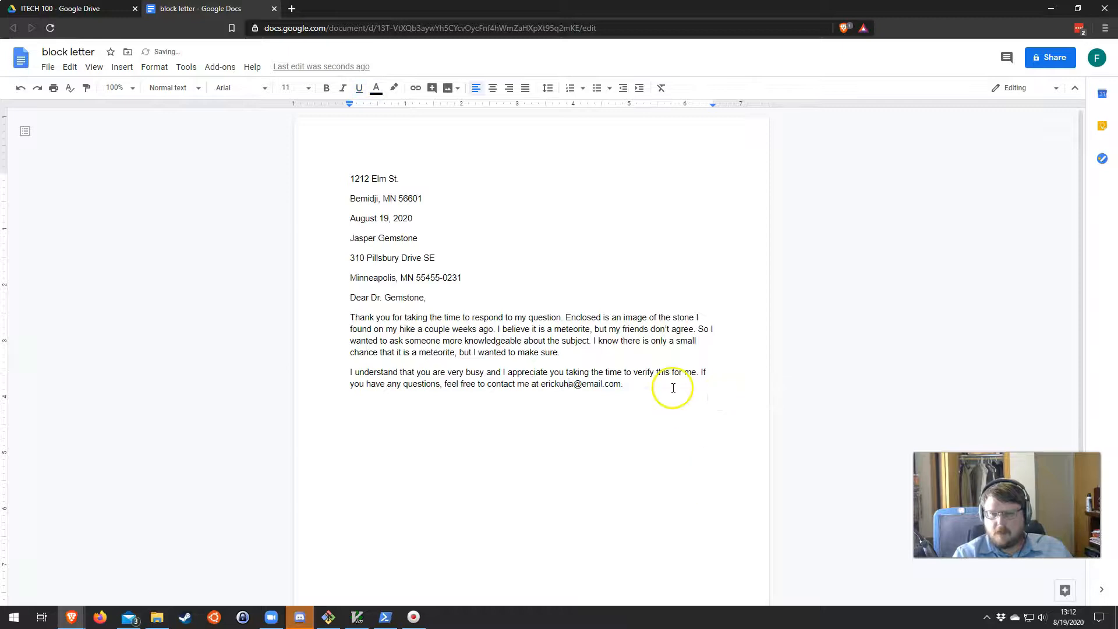
key(Return)
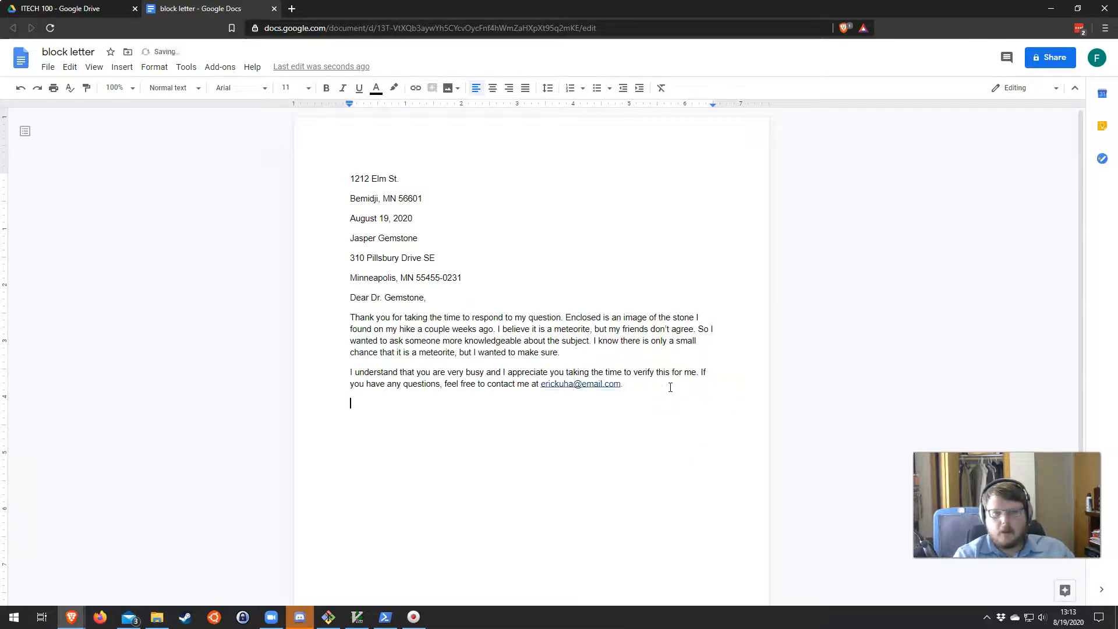
click(580, 384)
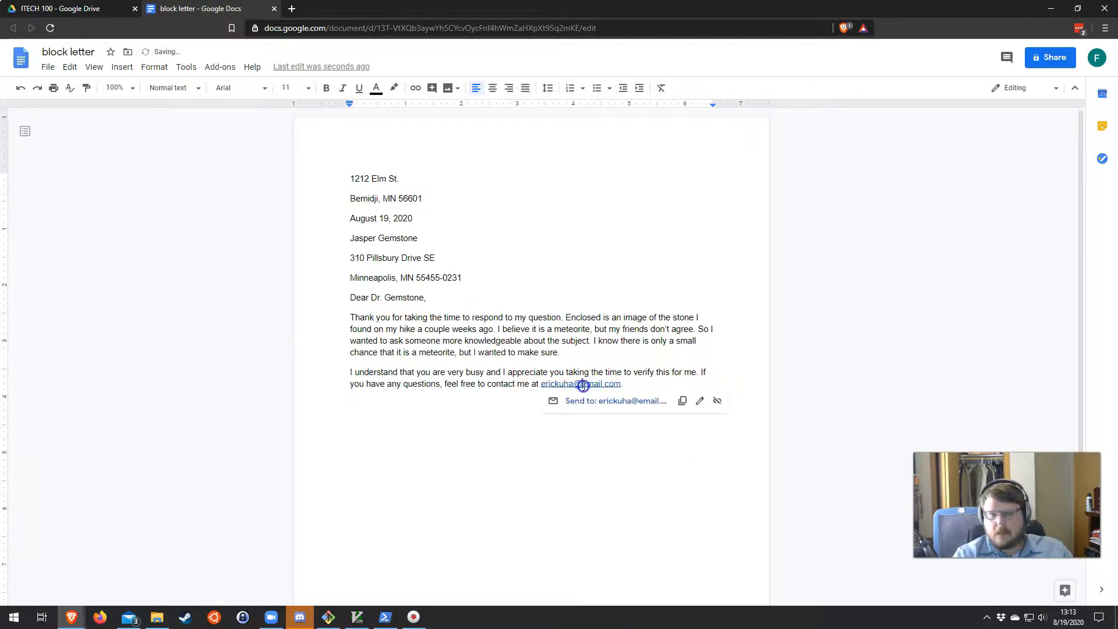
click(718, 403)
- Enter the closing "Sincerely," below the second body paragraph, followed by a blank line and the sender's full name
click(578, 439)
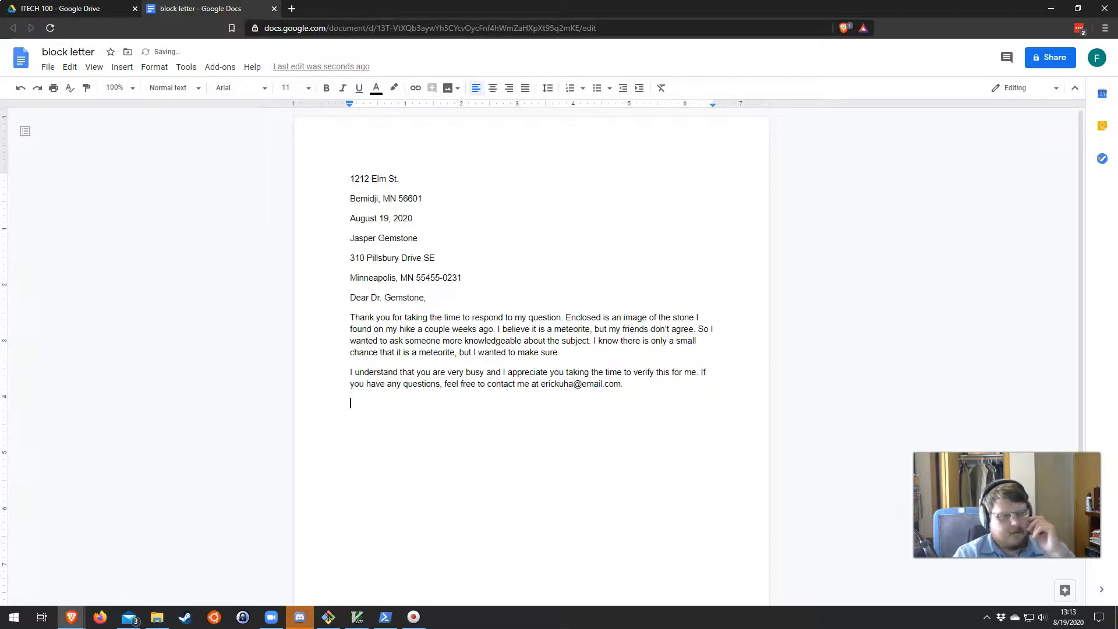
text(Sincerely,)
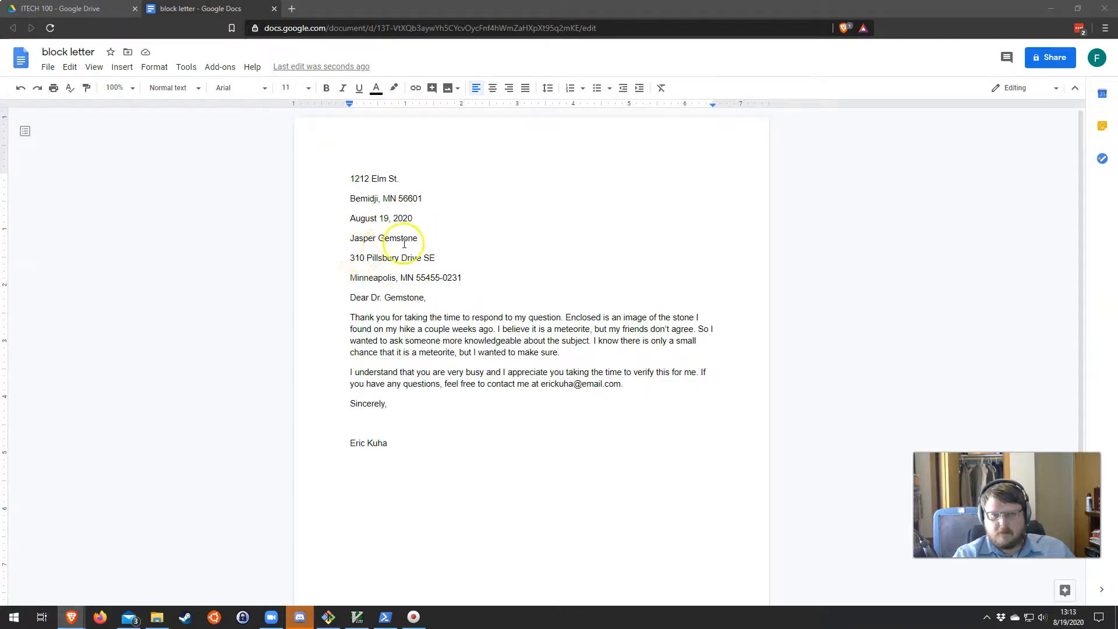
- Remove the space after the paragraph for the sender's street address line at the start of the letter
click(363, 179)
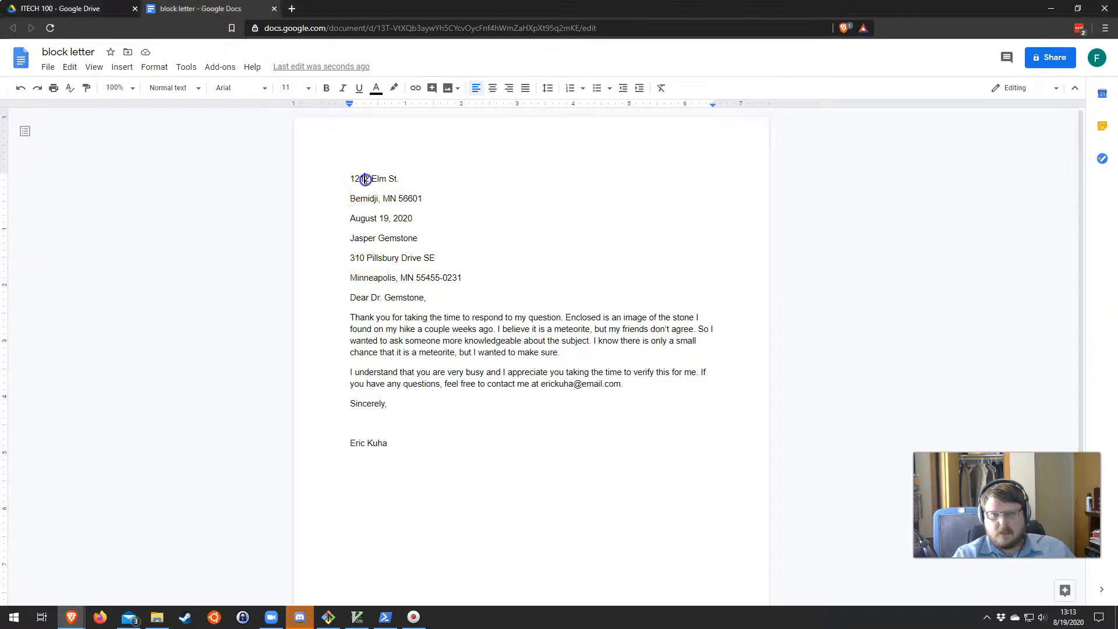
drag(348, 178, 424, 175)
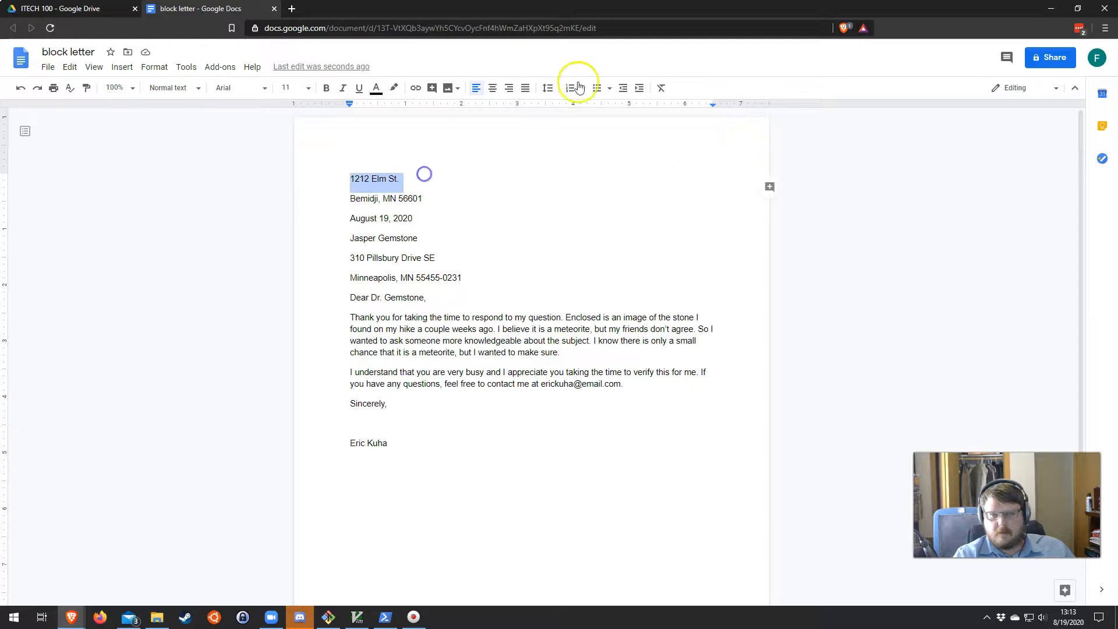
click(369, 179)
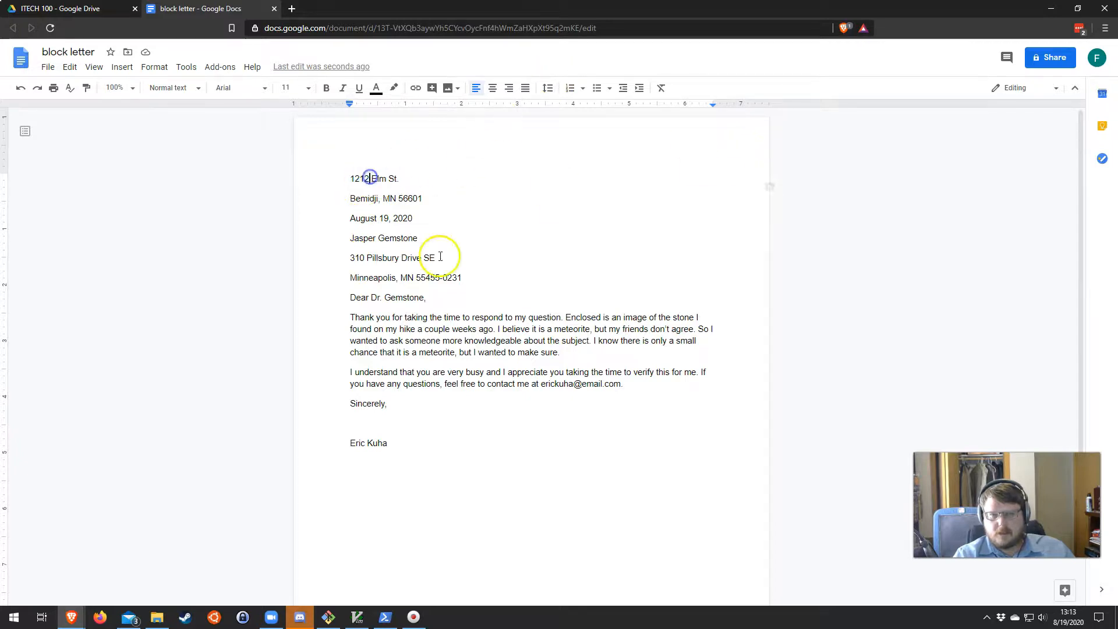
click(545, 90)
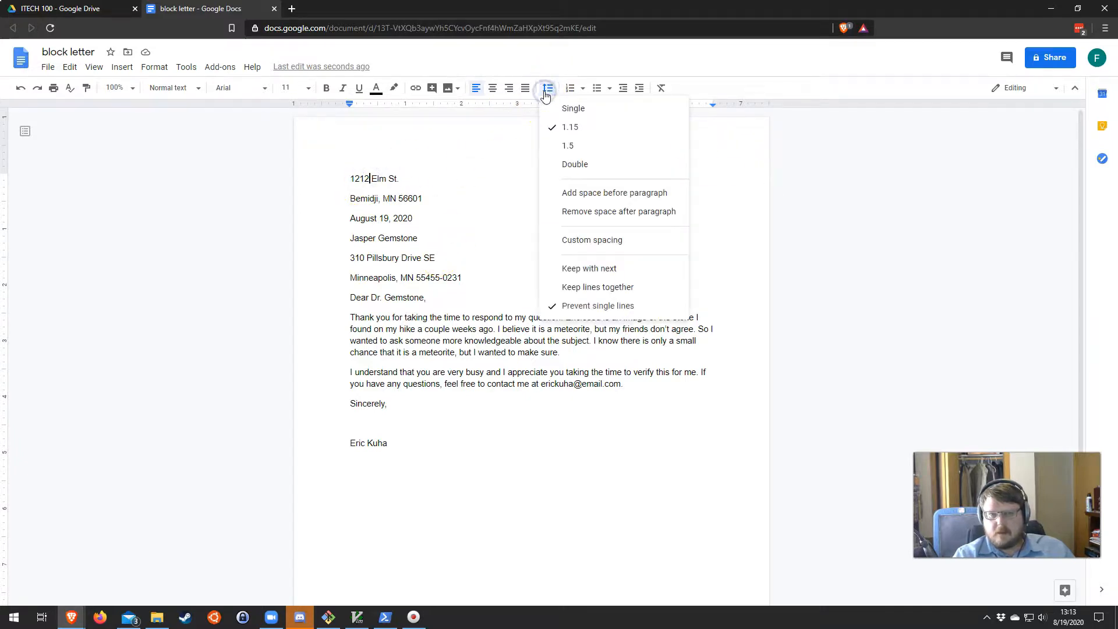
click(573, 212)
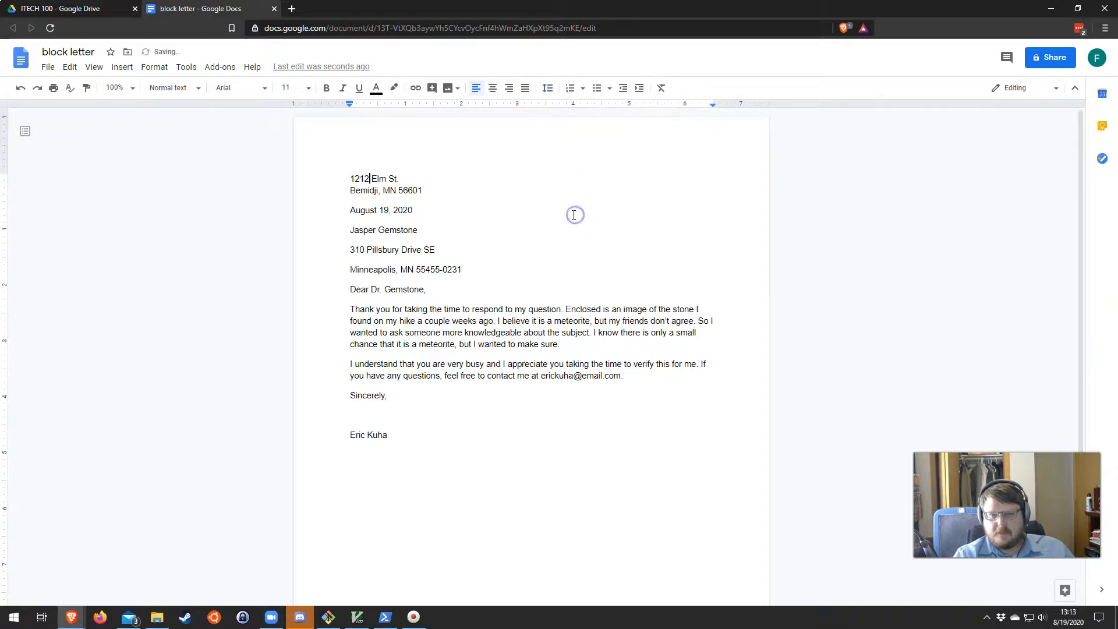
- Remove the space after the paragraph for the recipient's name and street address lines
click(345, 234)
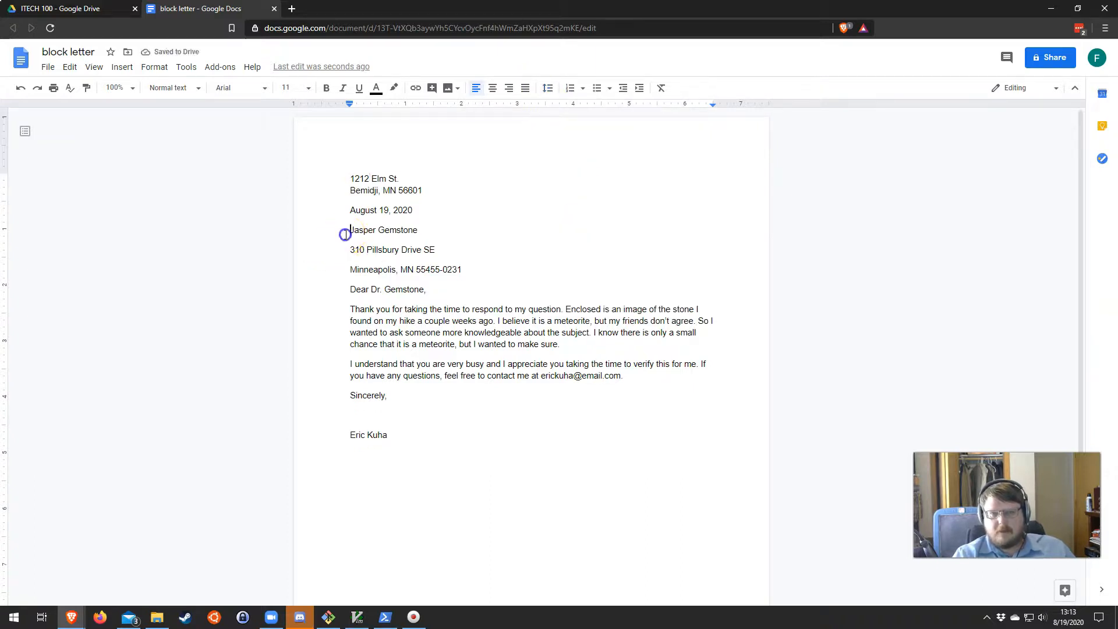
drag(351, 235, 439, 260)
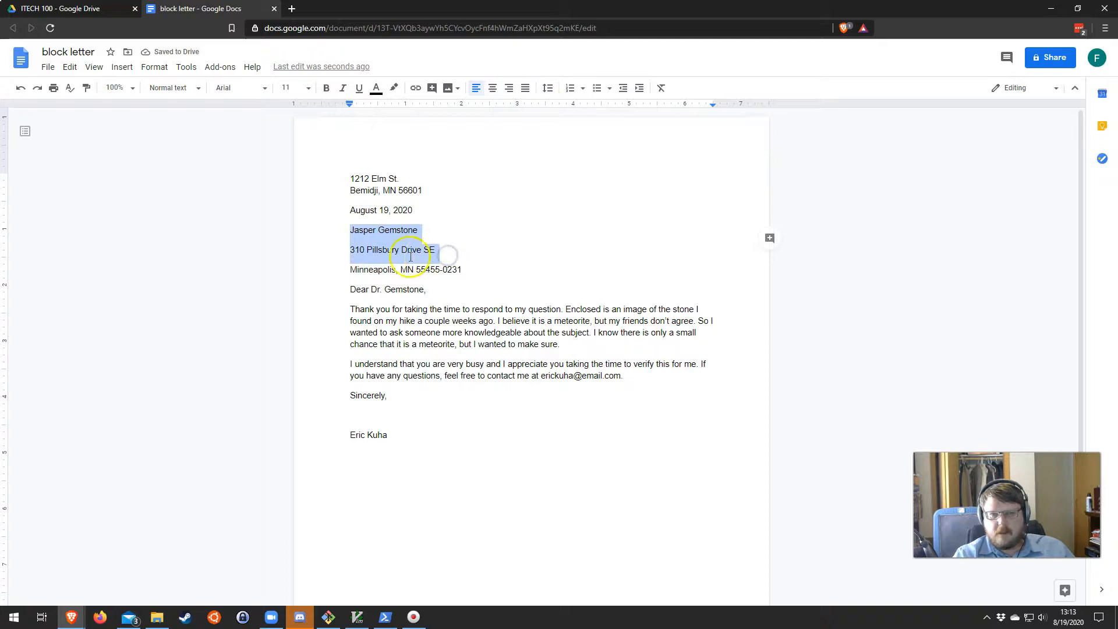
click(383, 274)
drag(352, 270, 466, 269)
drag(355, 231, 395, 257)
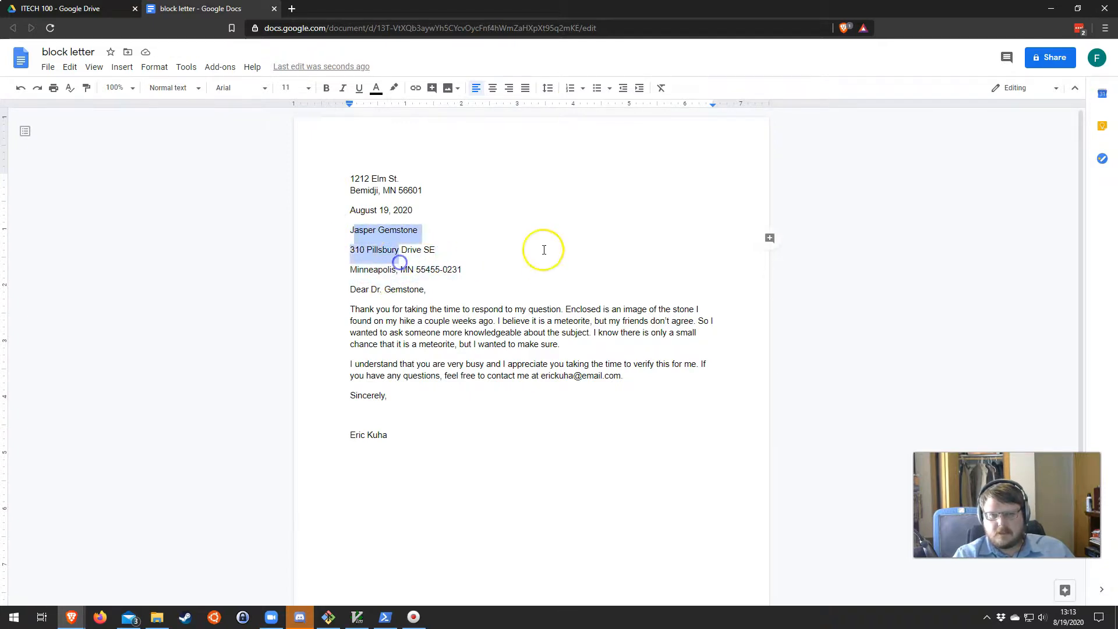
click(549, 88)
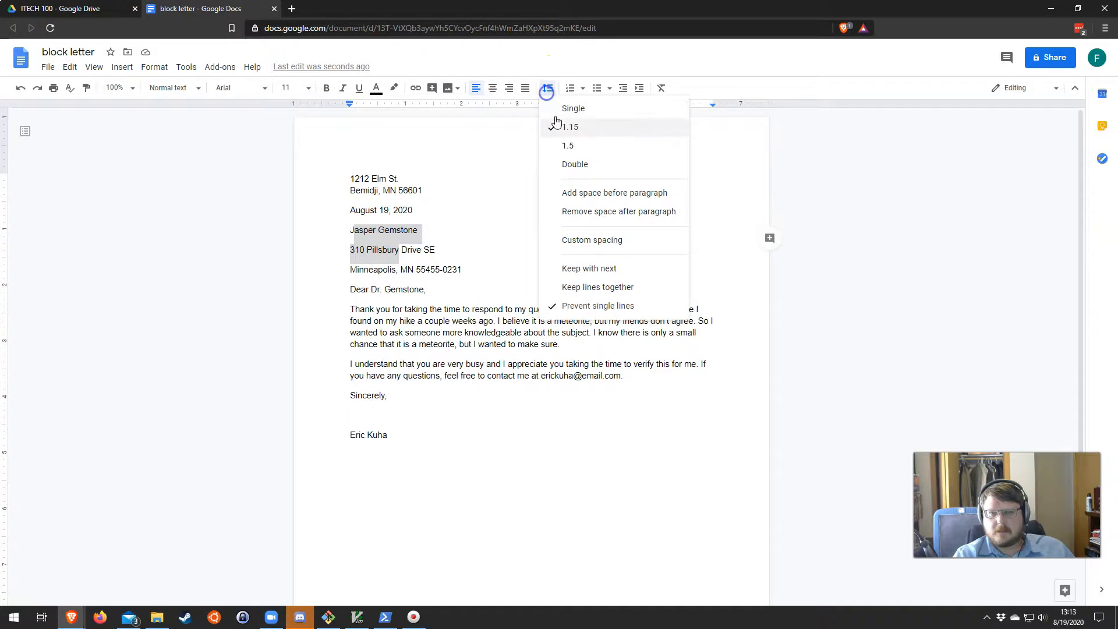
click(575, 212)
click(506, 432)
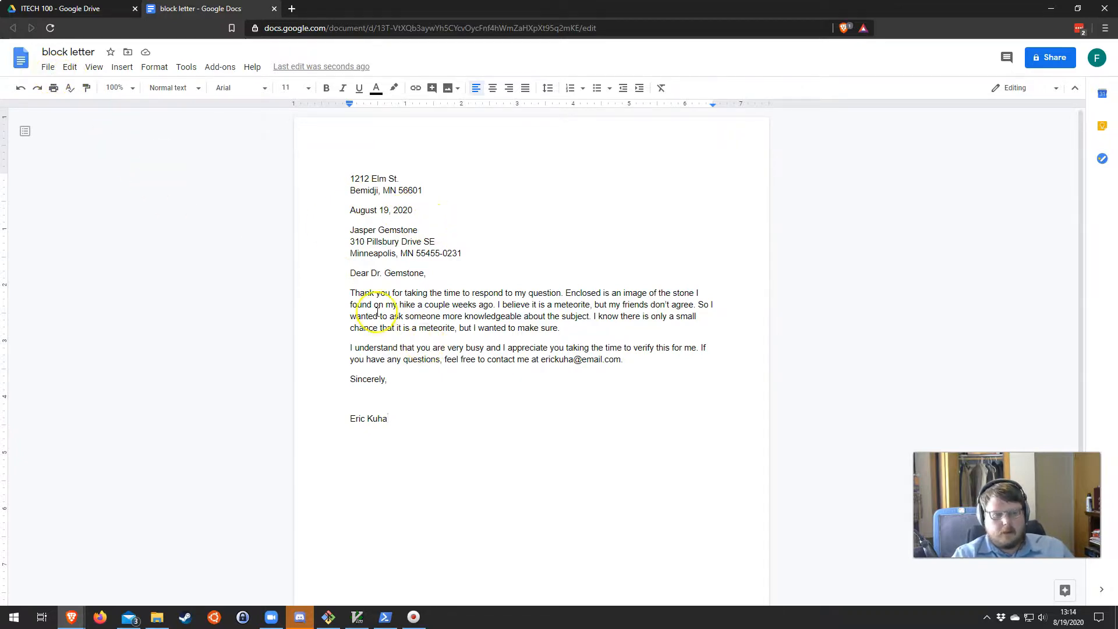
- Try to move the letter down by inserting four blank lines above the sender's street address, and remove them again
click(133, 89)
click(128, 155)
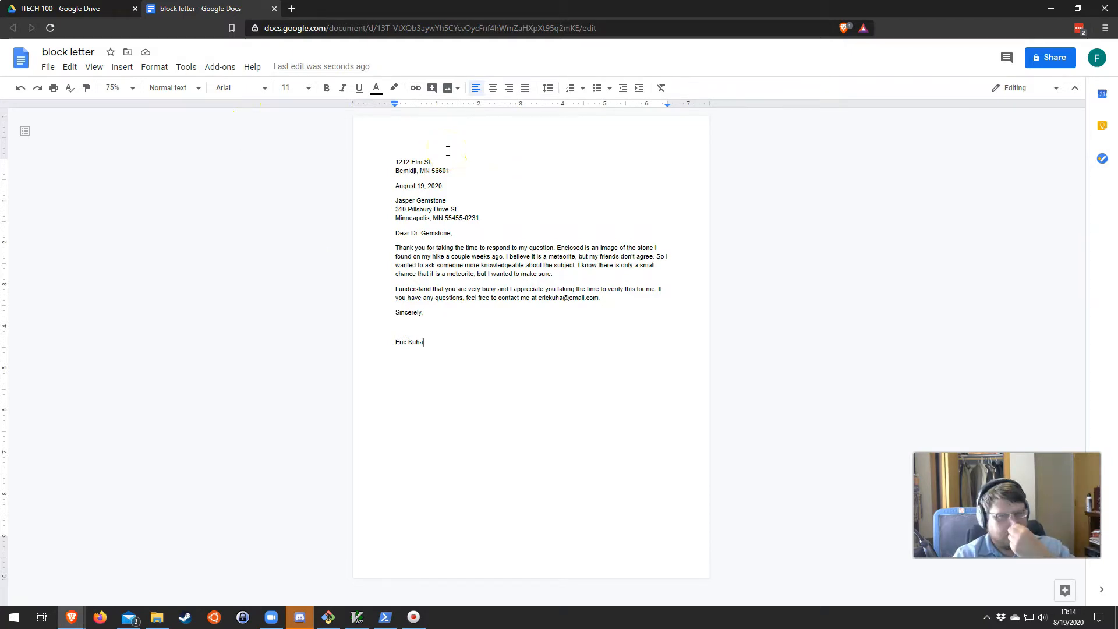
click(371, 160)
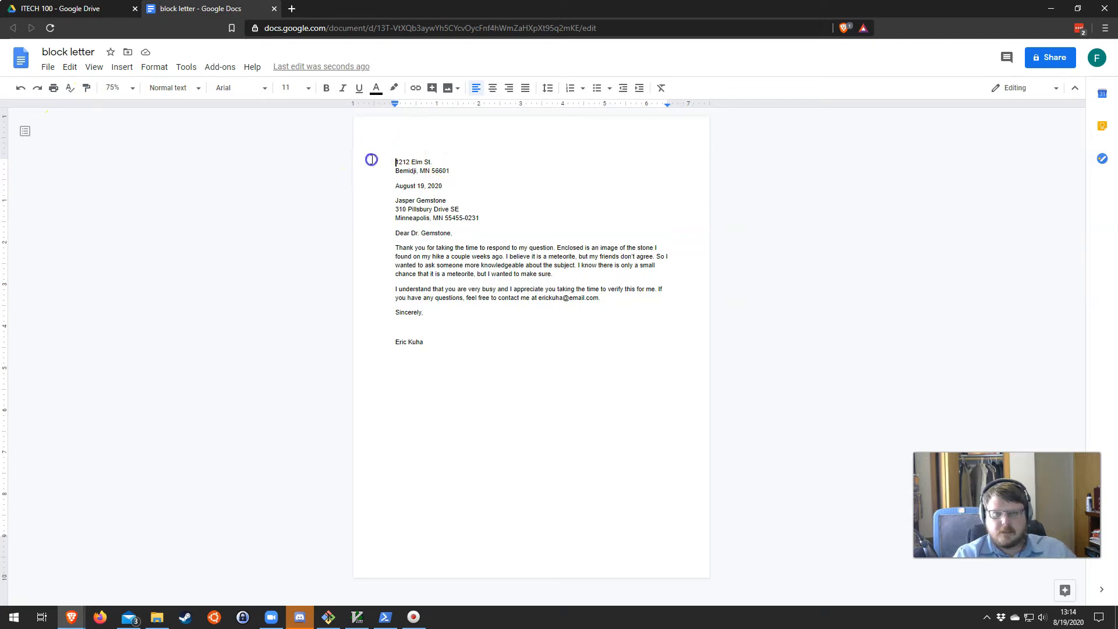
key(Return)
key(Return)
key(Return)
key(Return)
key(BackSpace)
key(BackSpace)
key(BackSpace)
key(BackSpace)
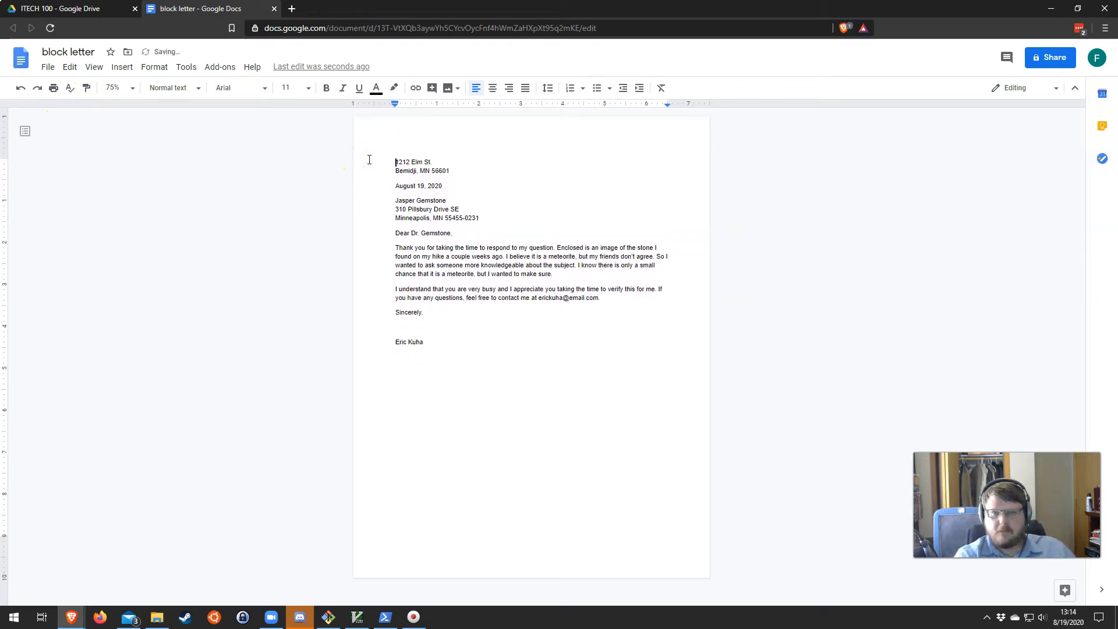
- Set the top page margin to 3 inches in the page setup
click(47, 70)
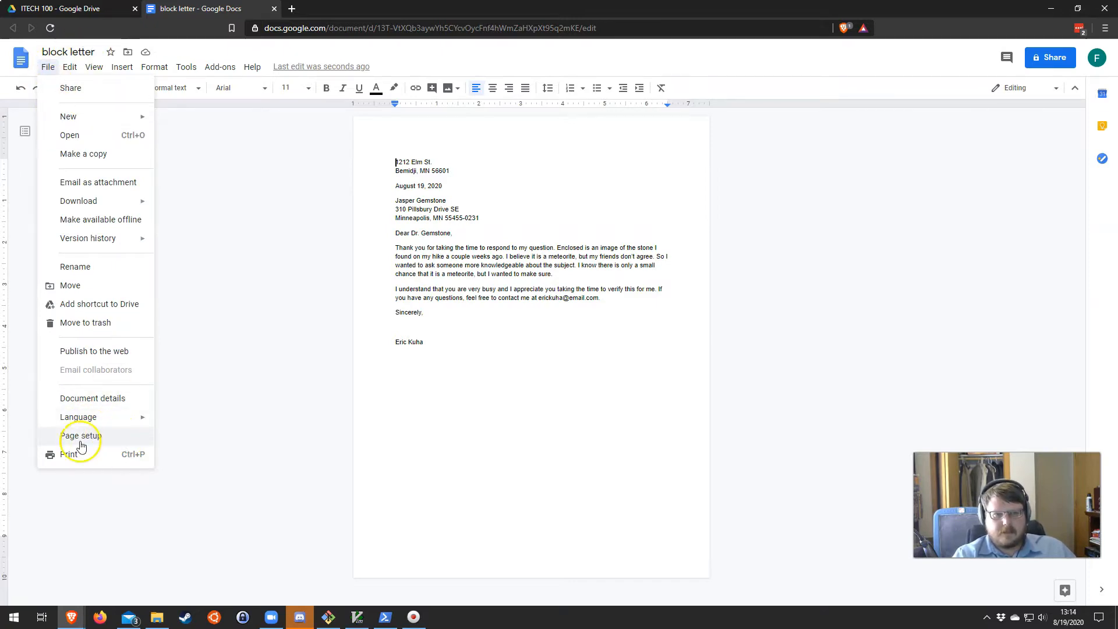
click(44, 70)
click(44, 69)
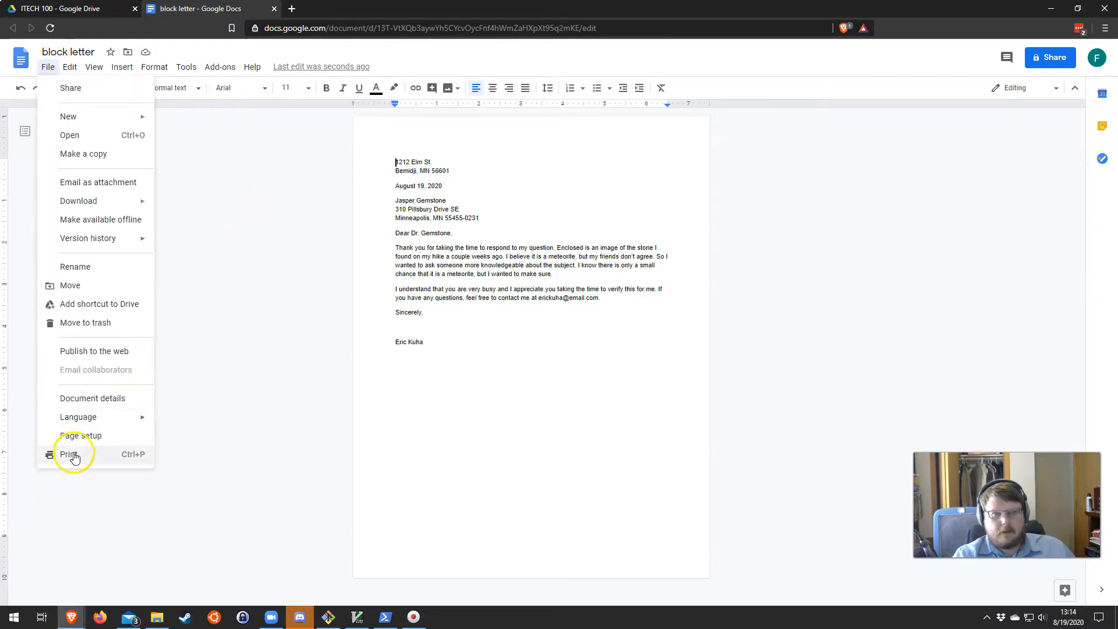
click(84, 437)
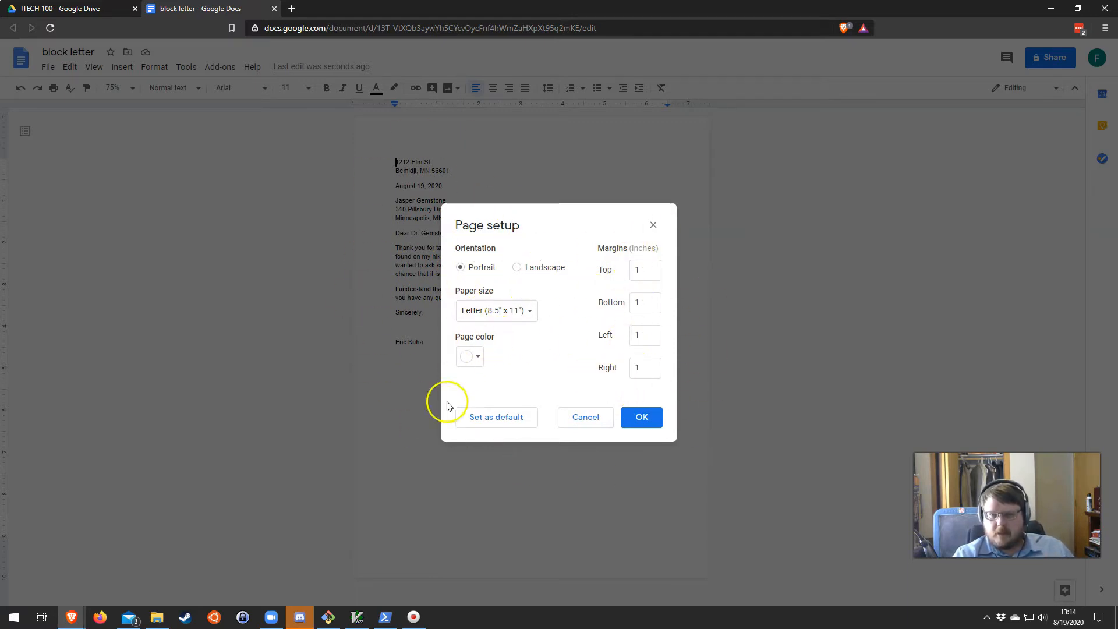
click(622, 271)
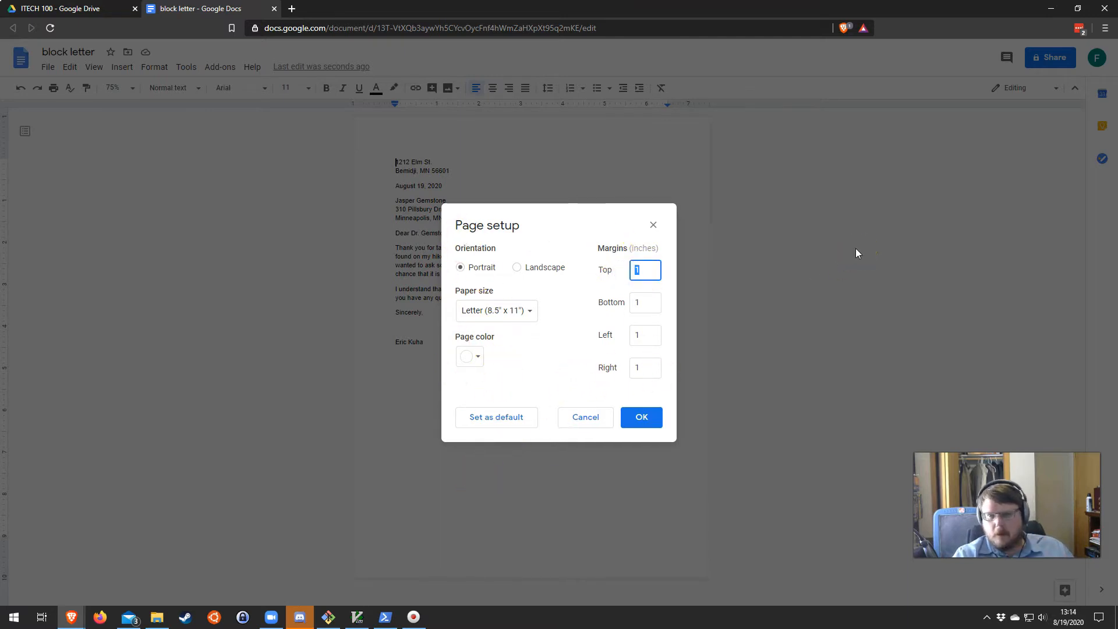
click(641, 417)
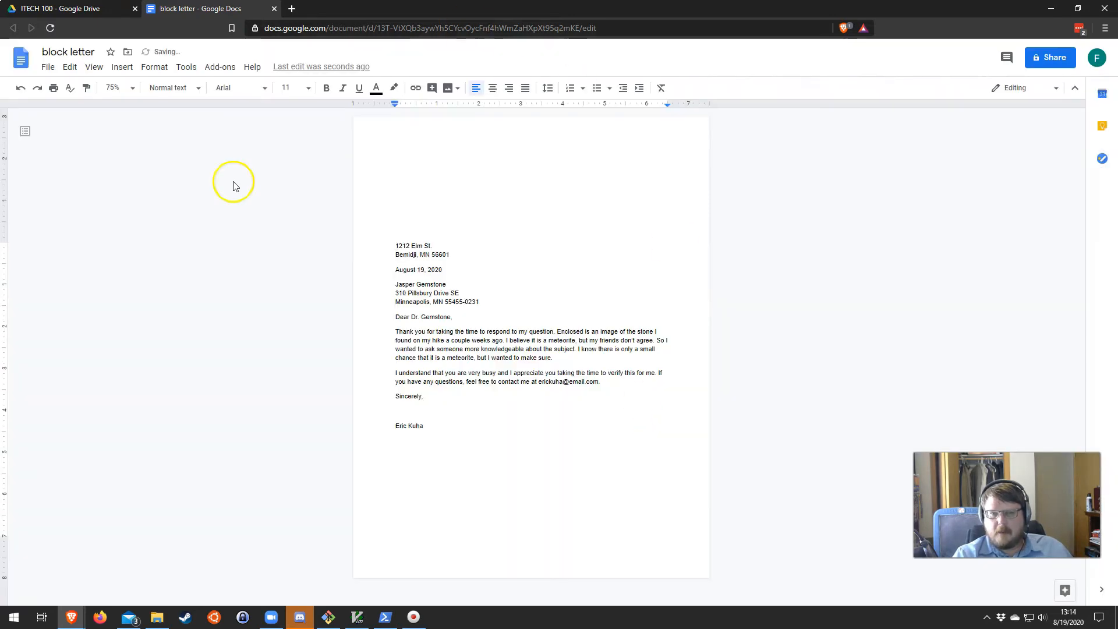